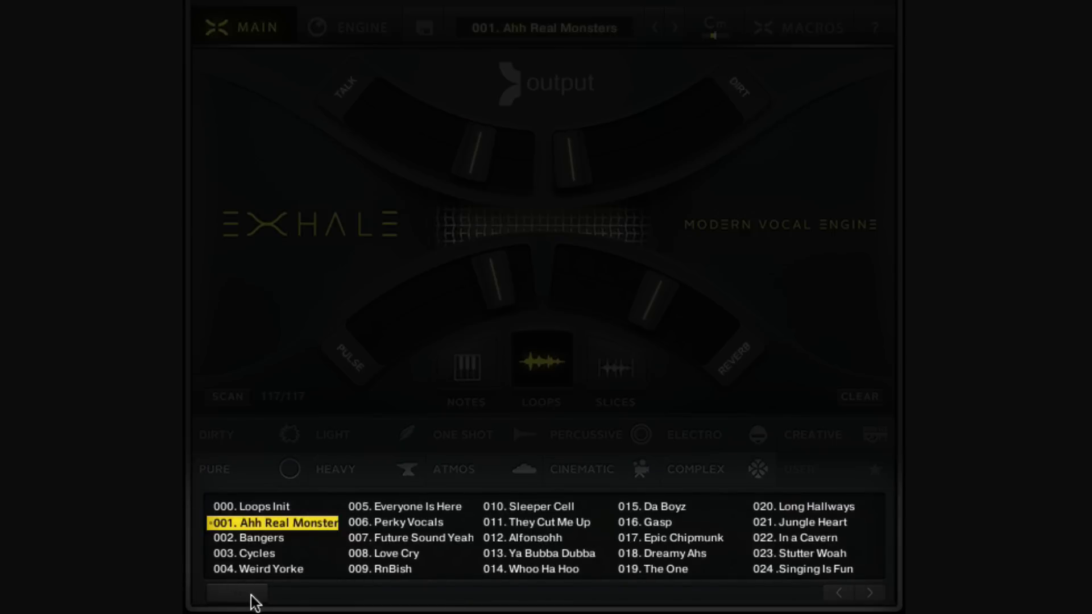
# Switch the sound mode to Notes and filter its presets by the Dirty and Pad tags
pyautogui.moveTo(254, 602); pyautogui.dragTo(215, 592)
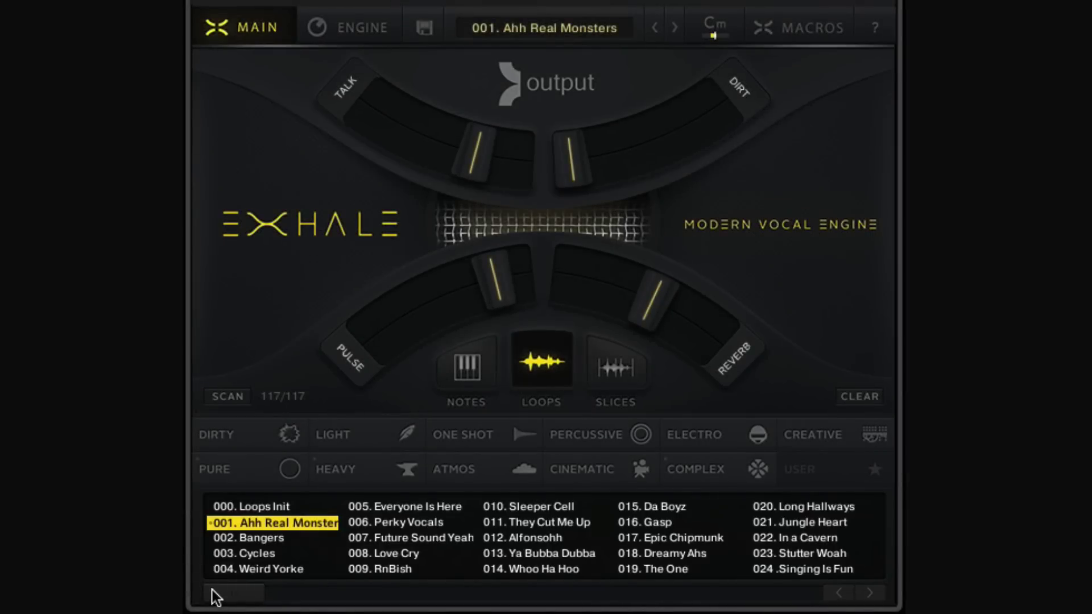
pyautogui.click(472, 373)
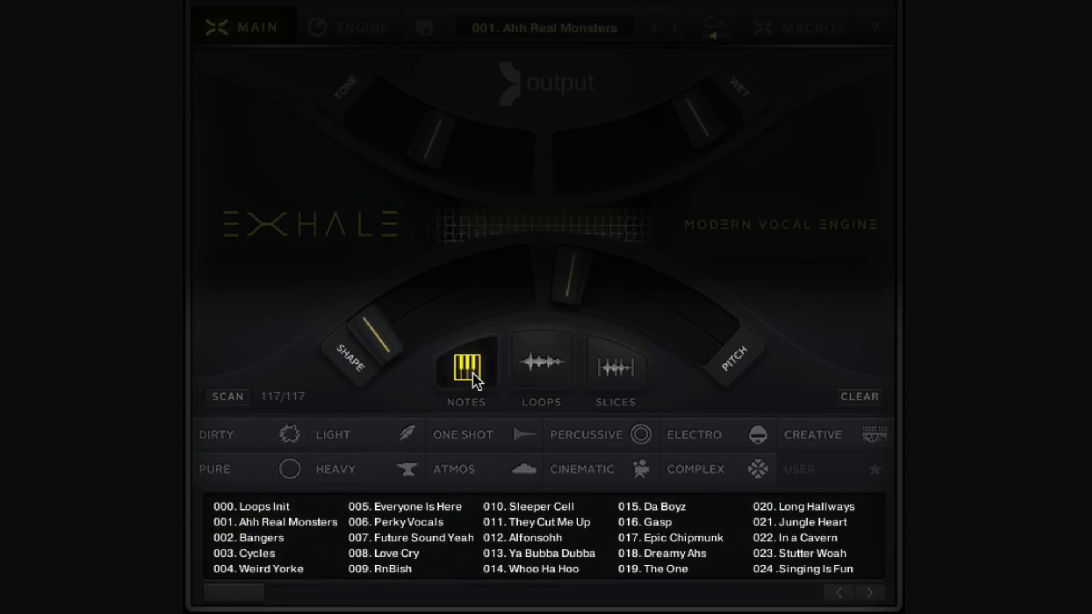
pyautogui.click(262, 446)
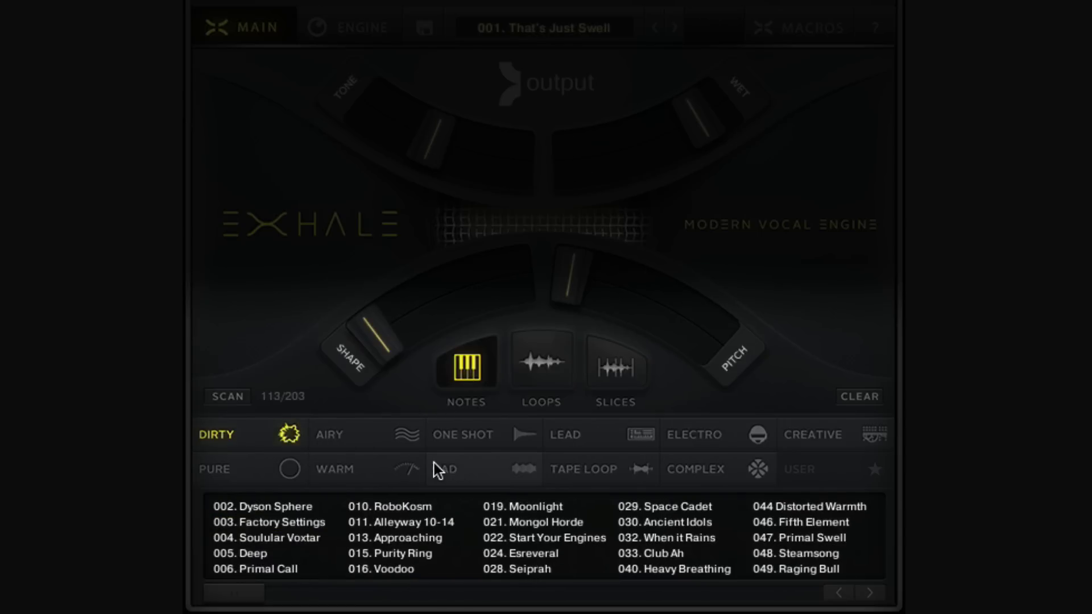
pyautogui.click(447, 470)
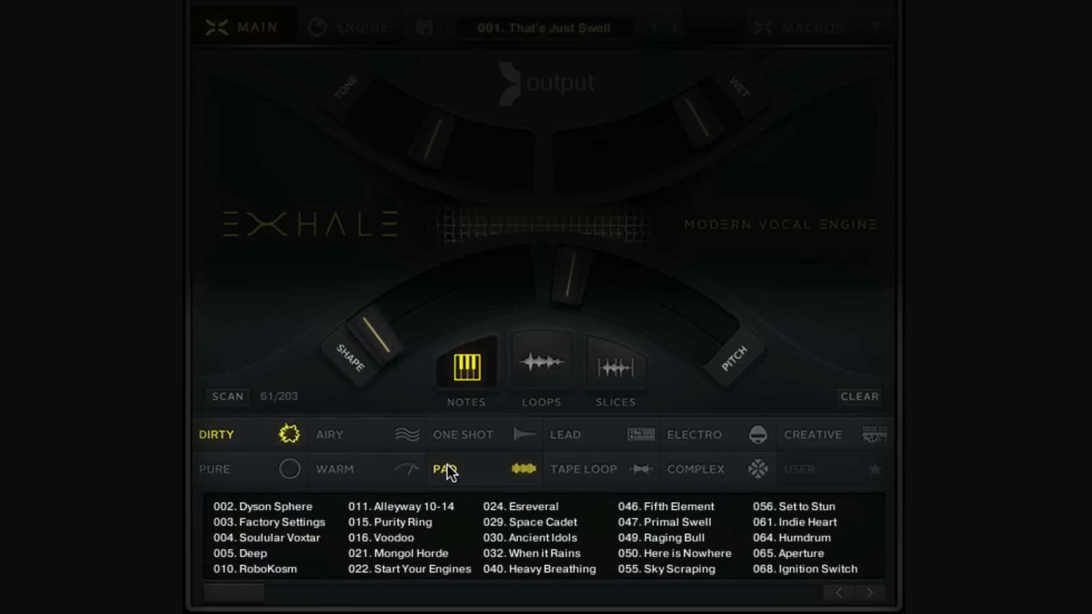
# Remove the Pad and Dirty filters and return to the Loops mode
pyautogui.click(448, 468)
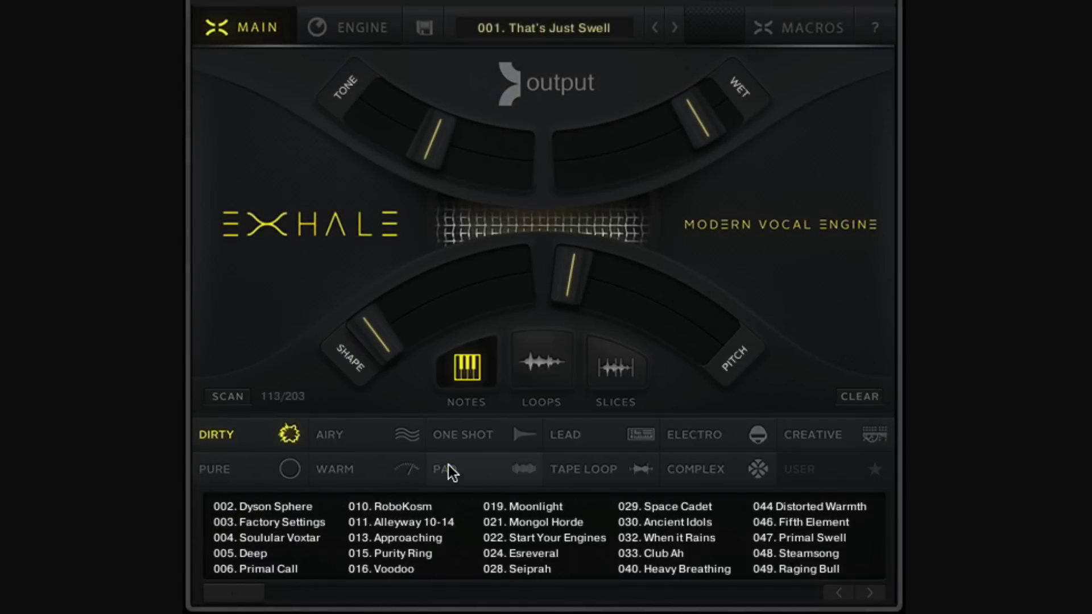
pyautogui.click(286, 447)
pyautogui.click(539, 374)
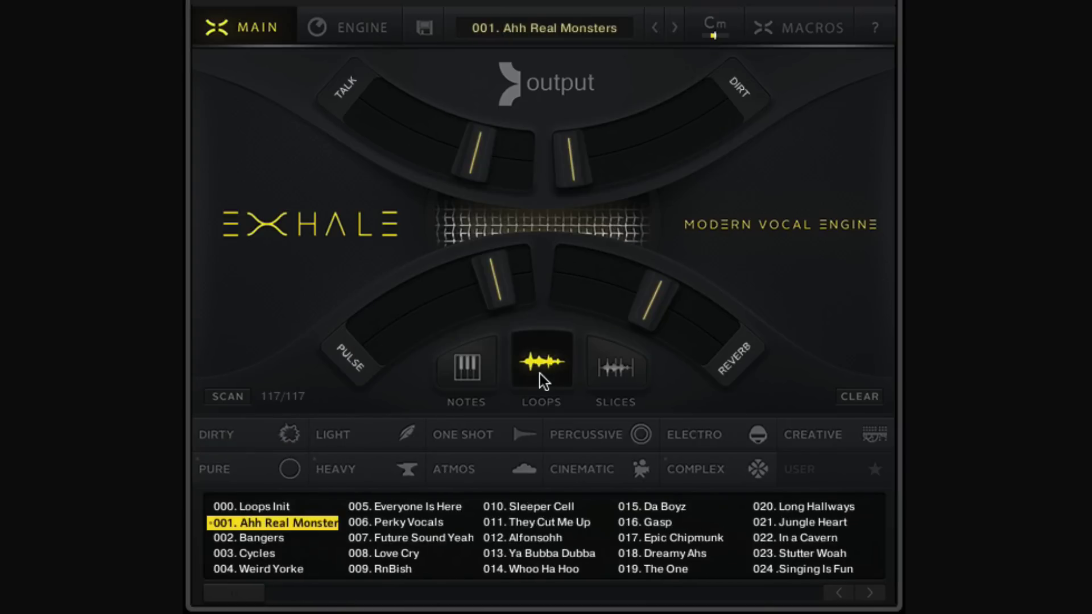
# Load preset 073. Robo Chant in Notes mode and lower its Talk slider to the minimum
pyautogui.click(488, 359)
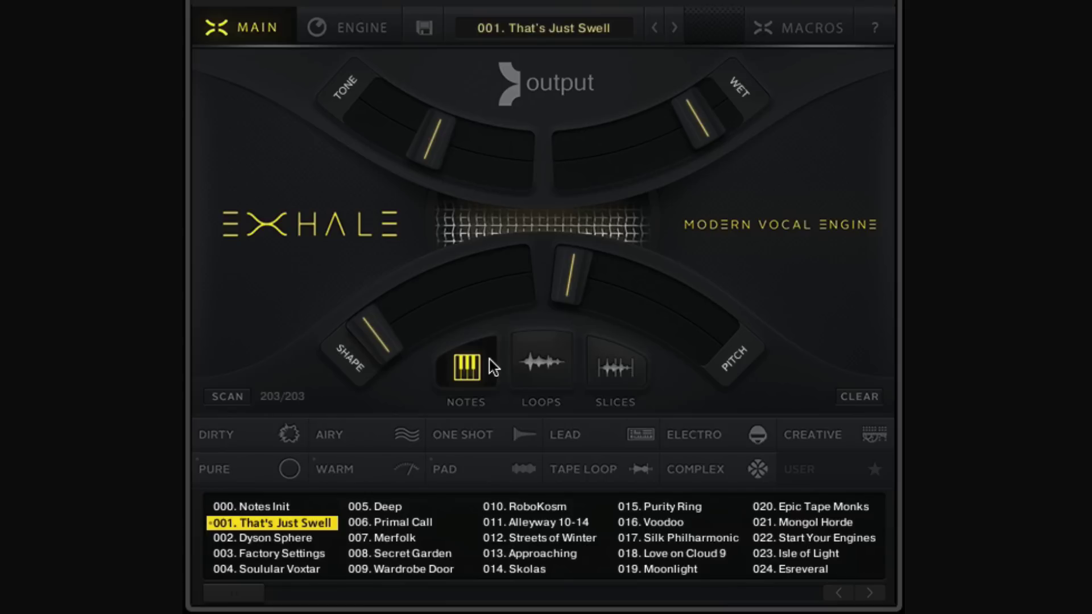
pyautogui.moveTo(232, 598); pyautogui.dragTo(456, 597)
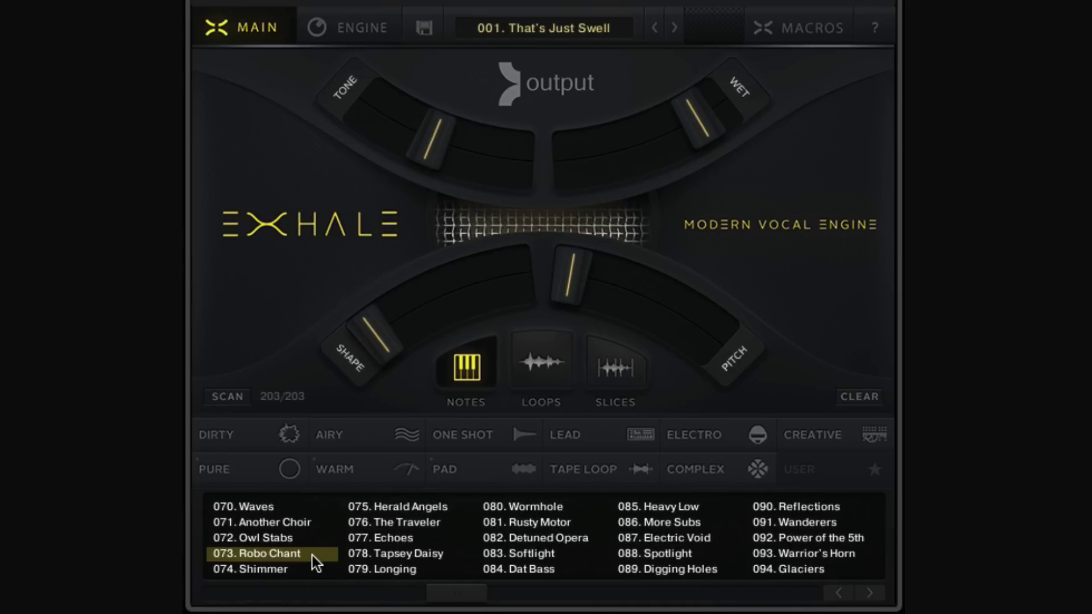
pyautogui.click(312, 556)
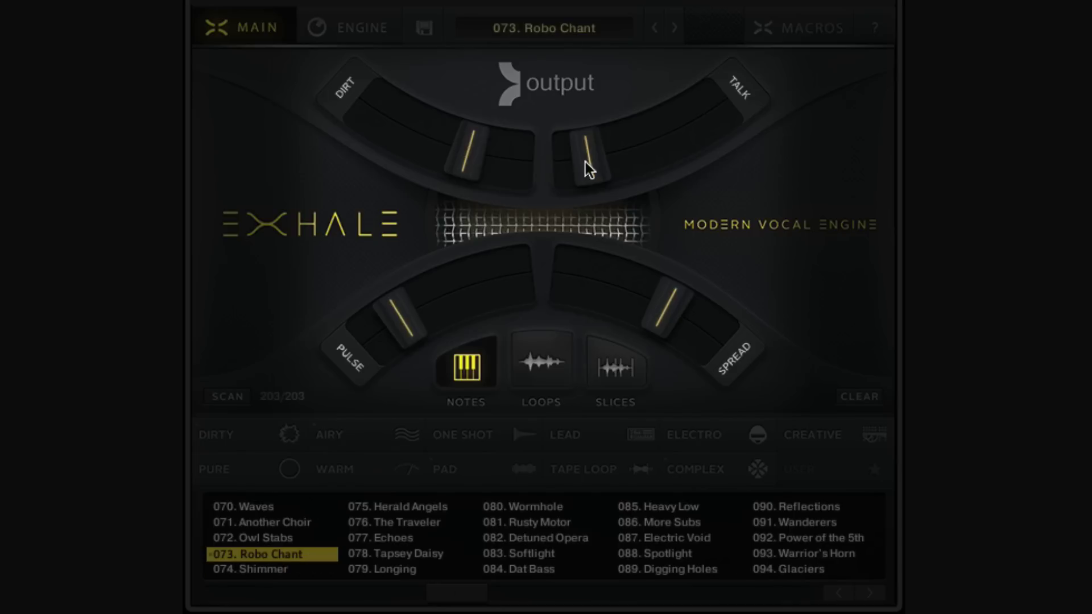
pyautogui.moveTo(585, 162); pyautogui.dragTo(563, 186)
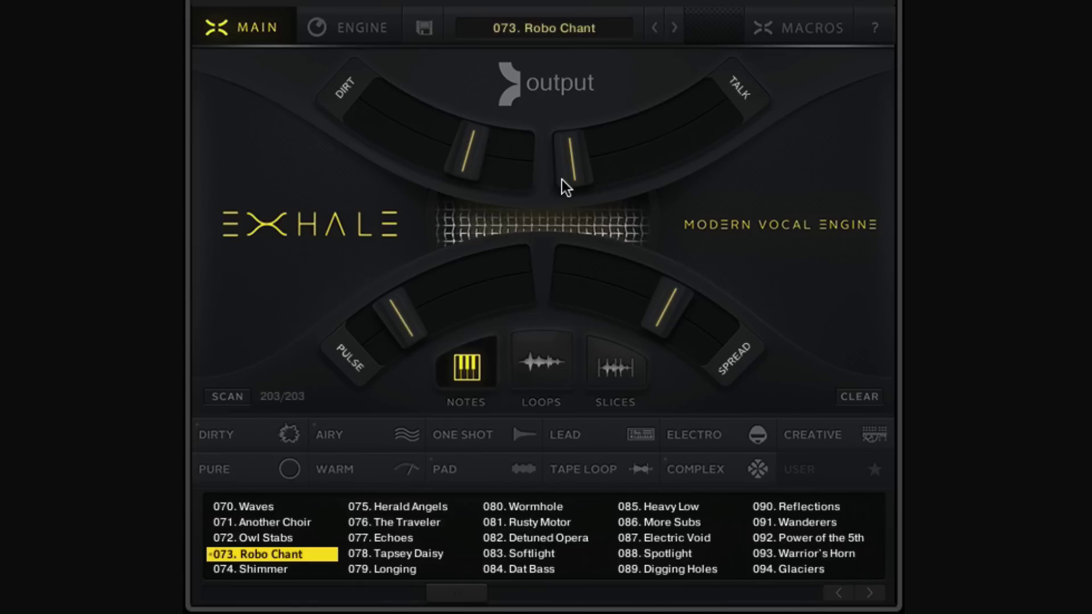
# Filter the Notes presets by Warm, Airy and Pad, and load 031. Lachaim
pyautogui.click(397, 462)
pyautogui.click(383, 436)
pyautogui.click(465, 470)
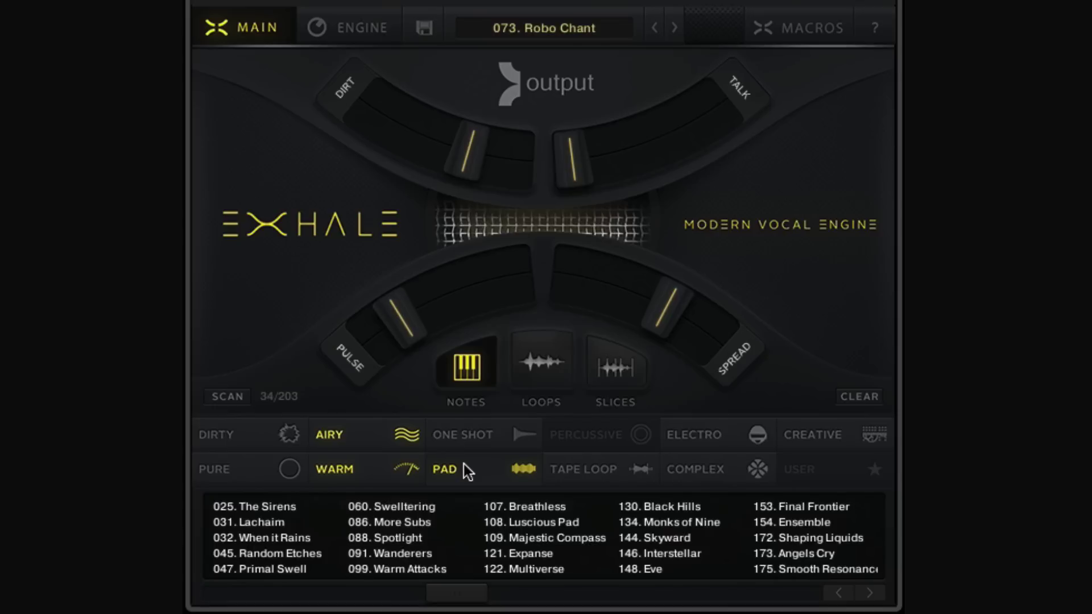
pyautogui.click(303, 525)
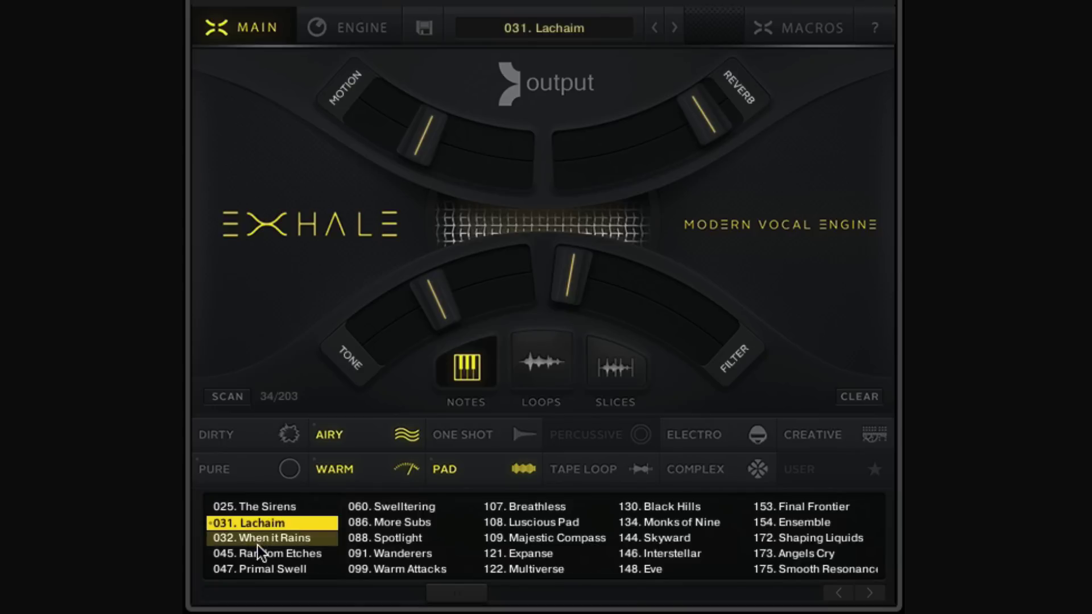
# In Loops mode, raise the Talk slider of the Pure preset 025. Where's Da Dawg and return it to the minimum
pyautogui.click(555, 375)
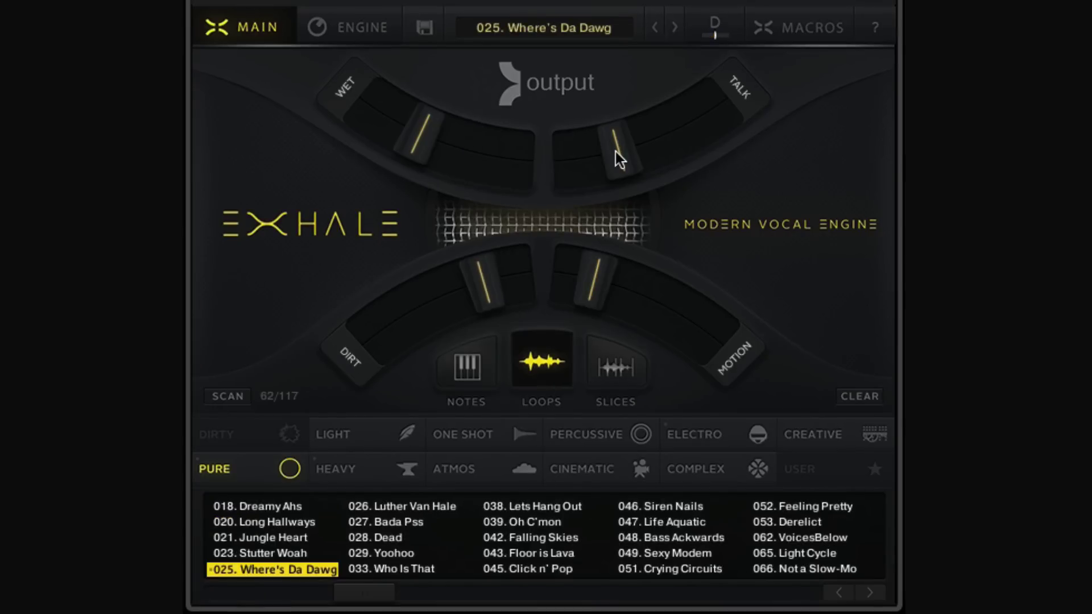
pyautogui.moveTo(656, 132); pyautogui.dragTo(691, 104)
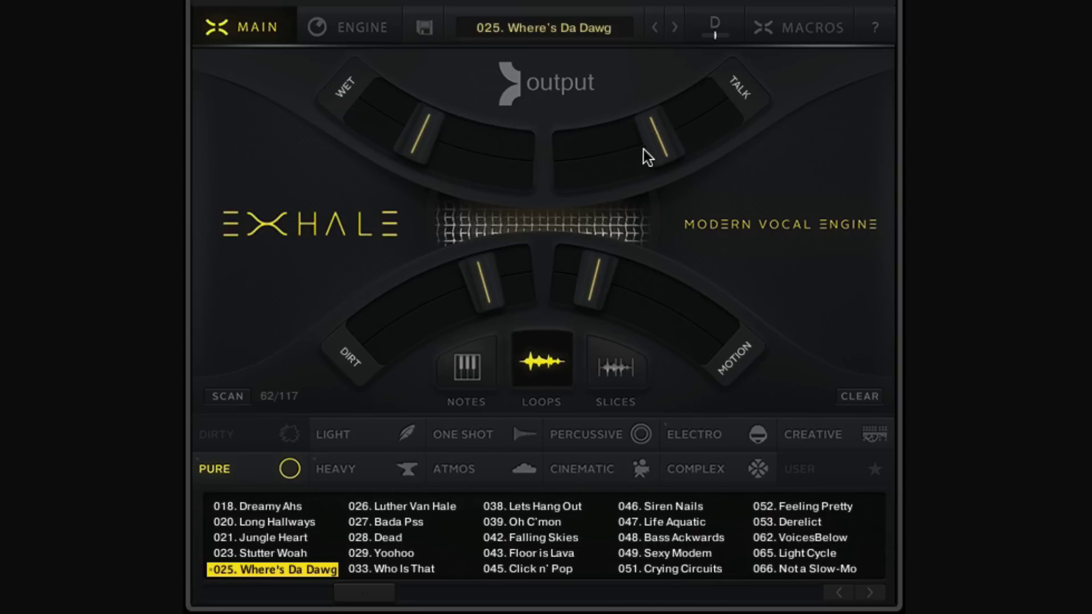
pyautogui.moveTo(643, 149); pyautogui.dragTo(518, 175)
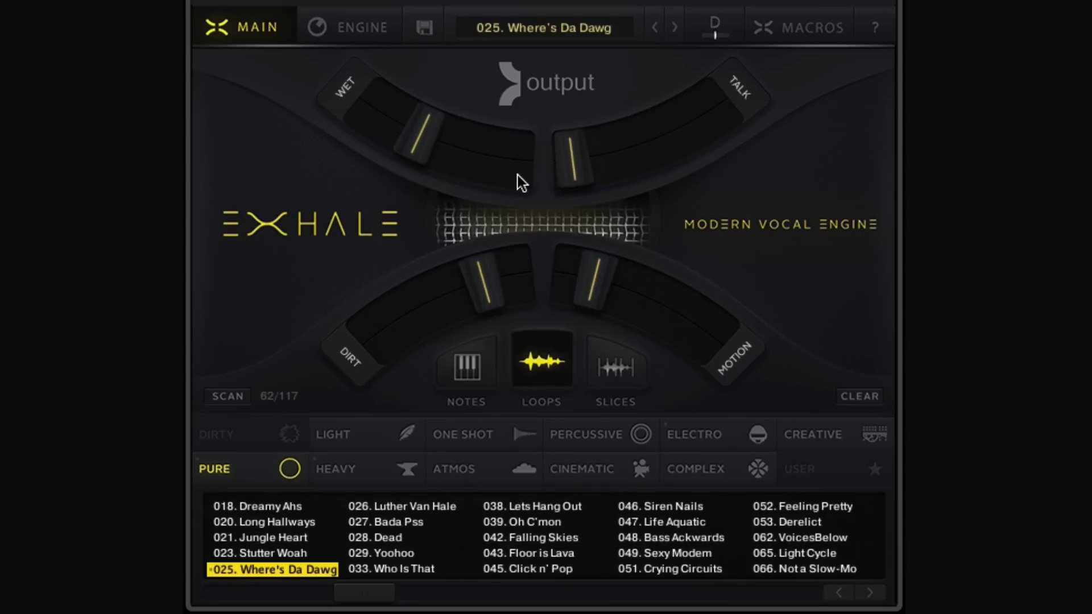
# Load loop preset 067. Party Time, raise its Filter slider slightly and raise its Pulse slider
pyautogui.scroll(-1, 795, 511)
pyautogui.click(796, 508)
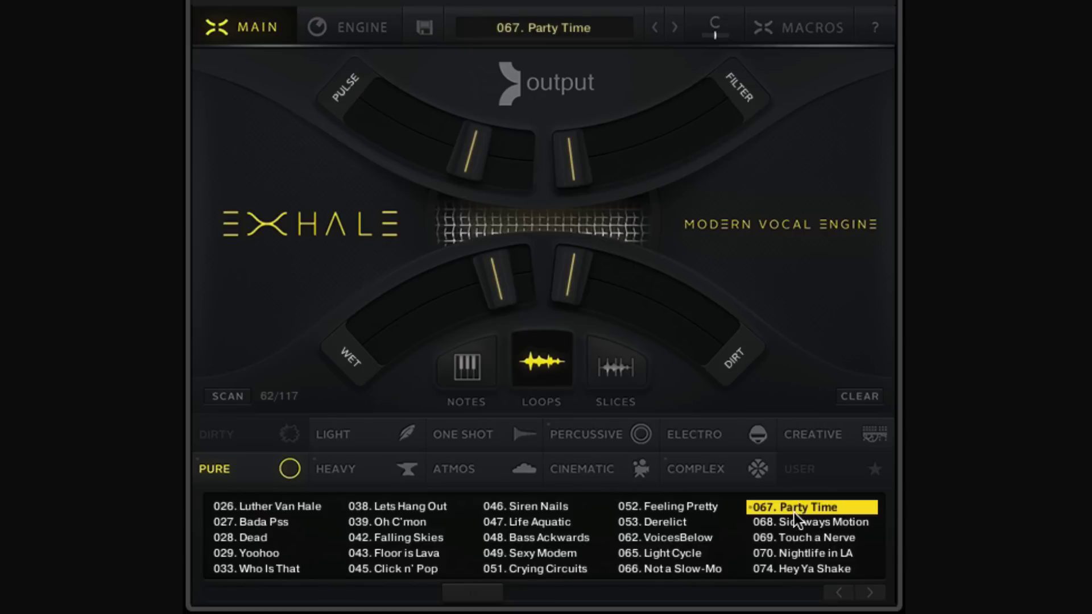
pyautogui.moveTo(591, 150)
pyautogui.mouseDown()
pyautogui.moveTo(673, 114)
pyautogui.moveTo(601, 143)
pyautogui.mouseUp()
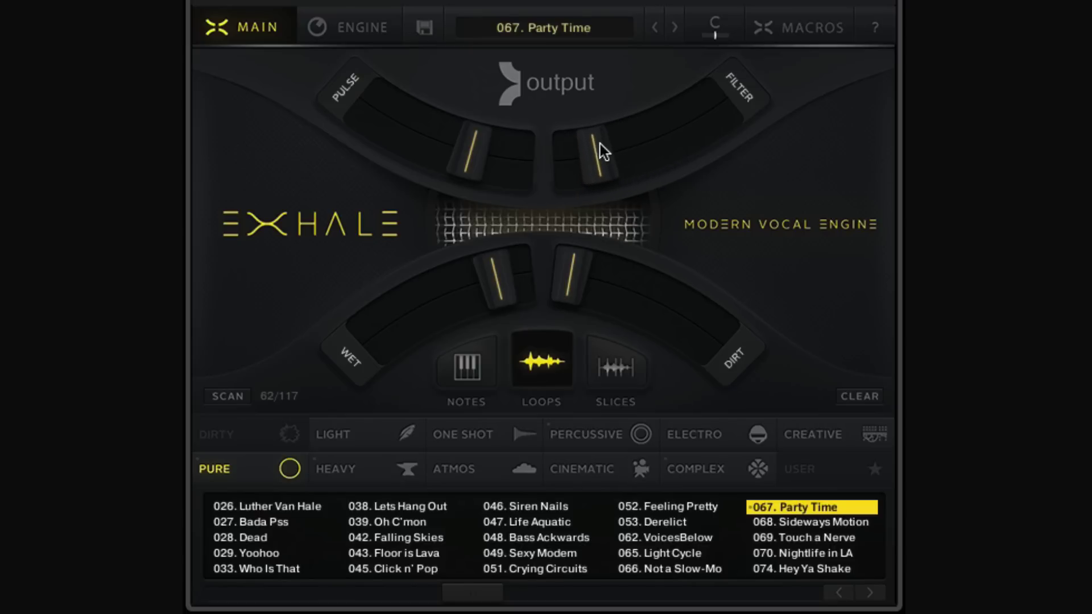
pyautogui.moveTo(458, 162); pyautogui.dragTo(367, 91)
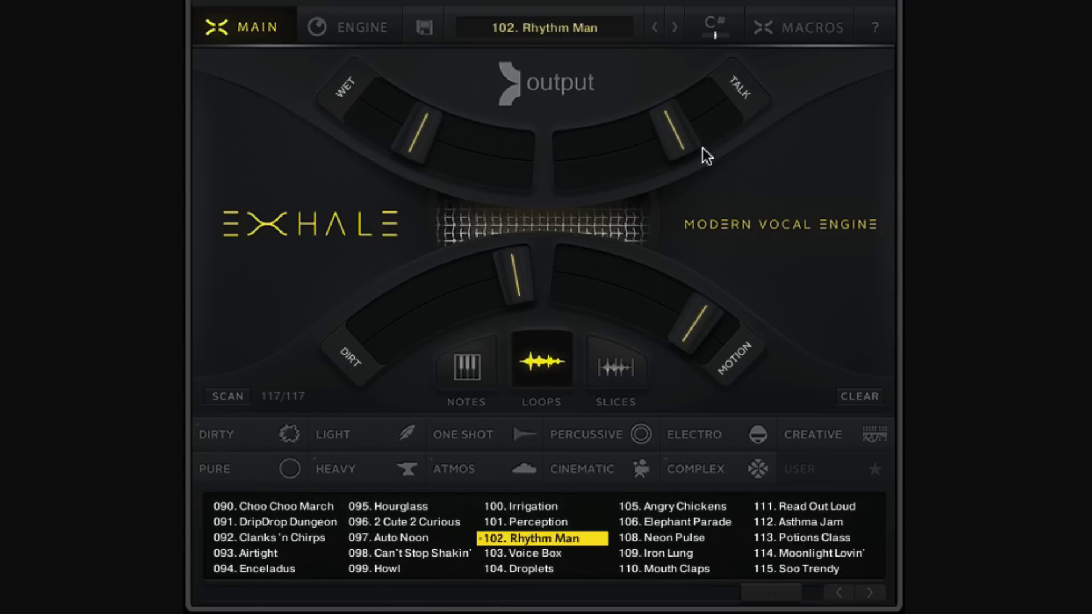
# Lower the Talk and Wet sliders of loop preset 102. Rhythm Man
pyautogui.moveTo(660, 135); pyautogui.dragTo(541, 143)
pyautogui.moveTo(414, 141); pyautogui.dragTo(531, 122)
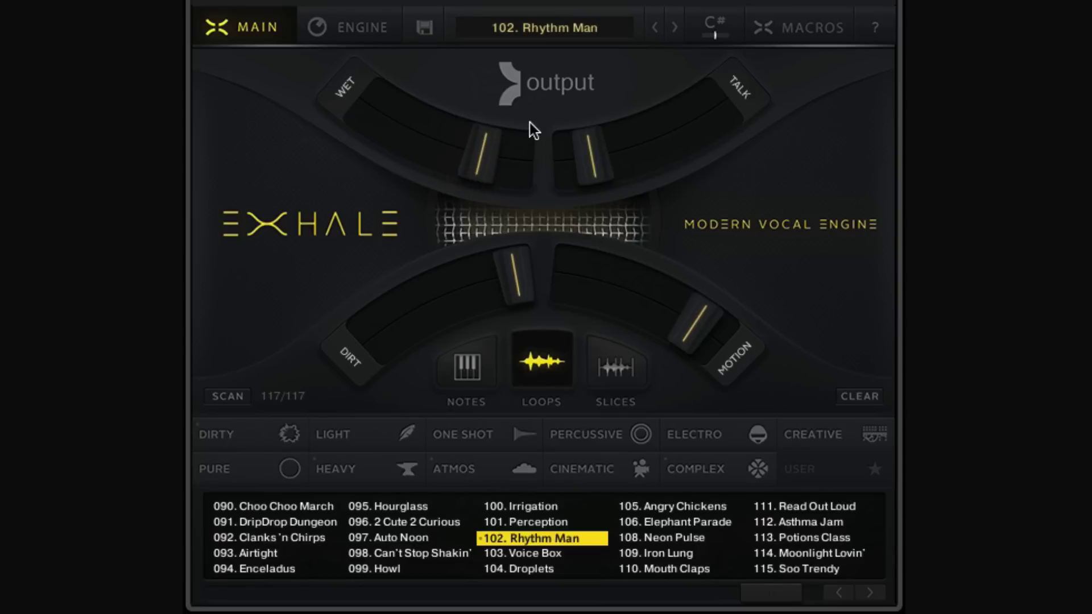
# In Slices mode, load preset 055. Frogger and raise its Motion slider
pyautogui.click(609, 374)
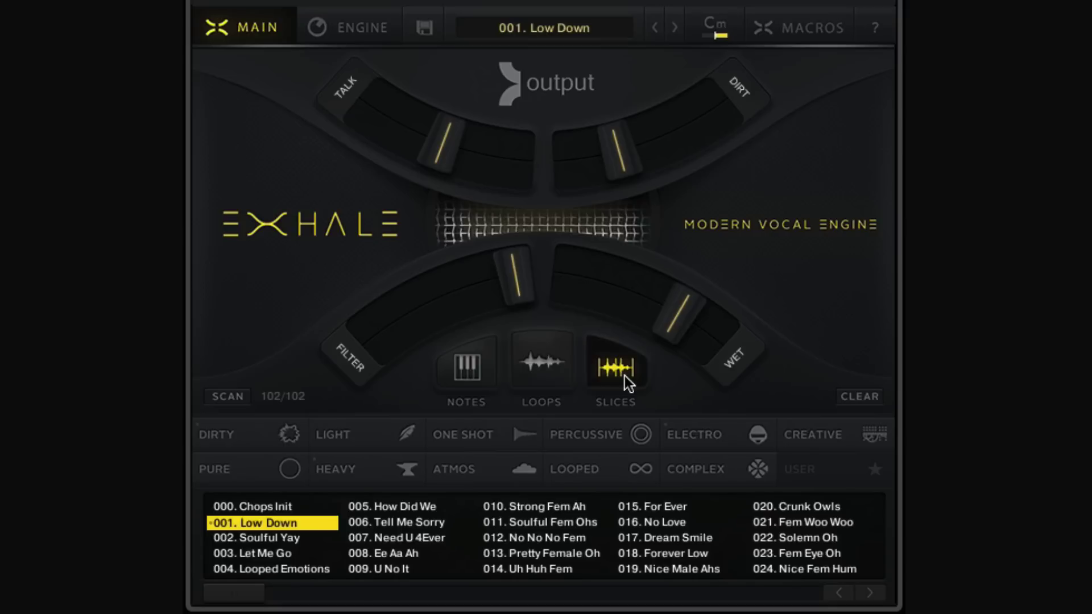
pyautogui.scroll(-11, 286, 513)
pyautogui.click(286, 509)
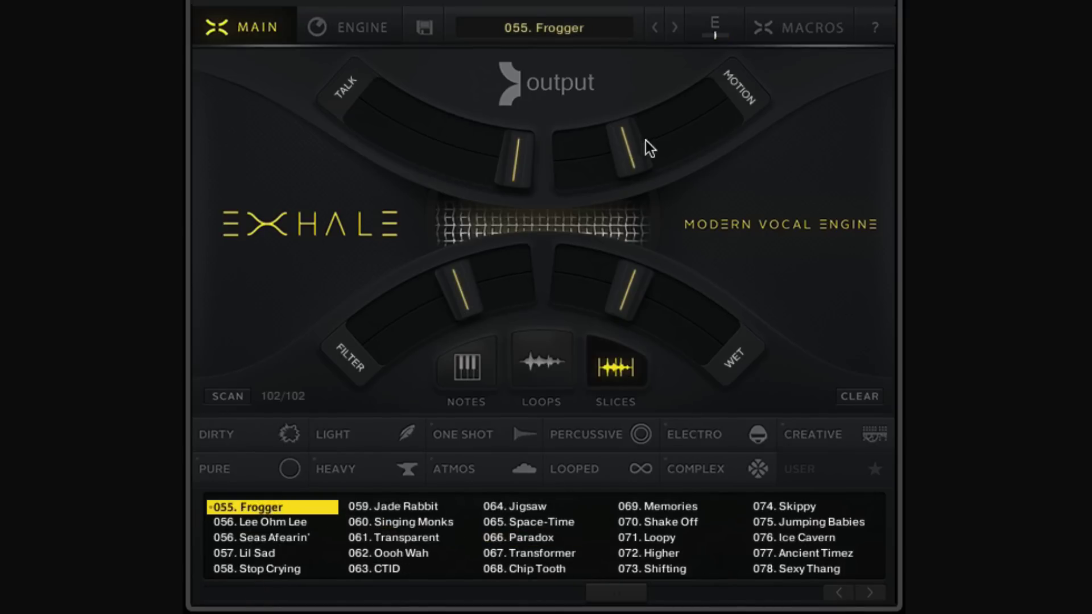
pyautogui.moveTo(649, 148); pyautogui.dragTo(703, 120)
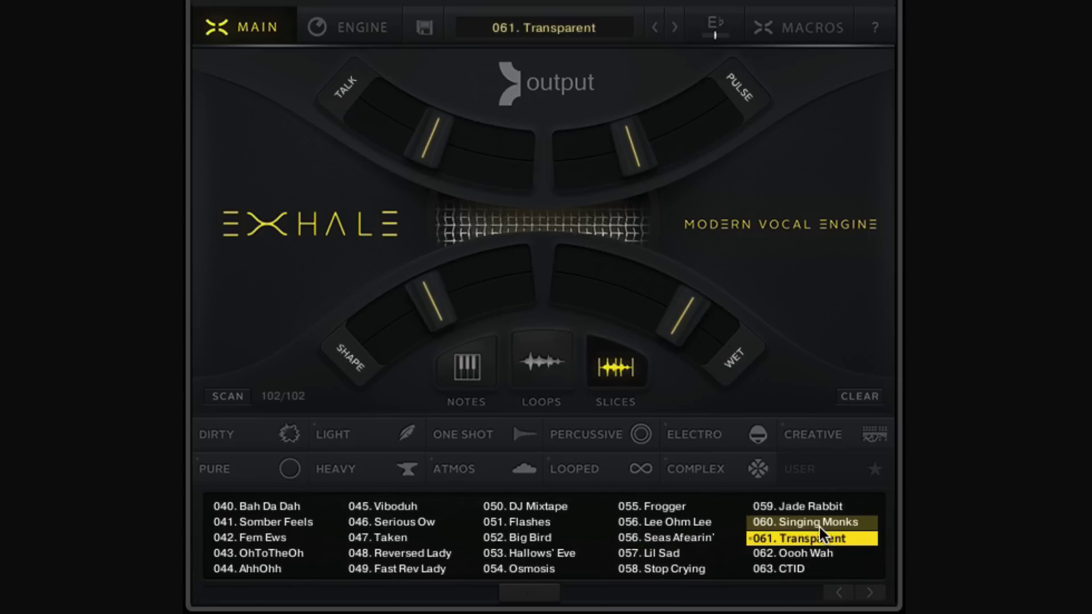
# Lower the Talk slider and raise the Pulse slider of slice preset 061. Transparent
pyautogui.moveTo(453, 168); pyautogui.dragTo(501, 149)
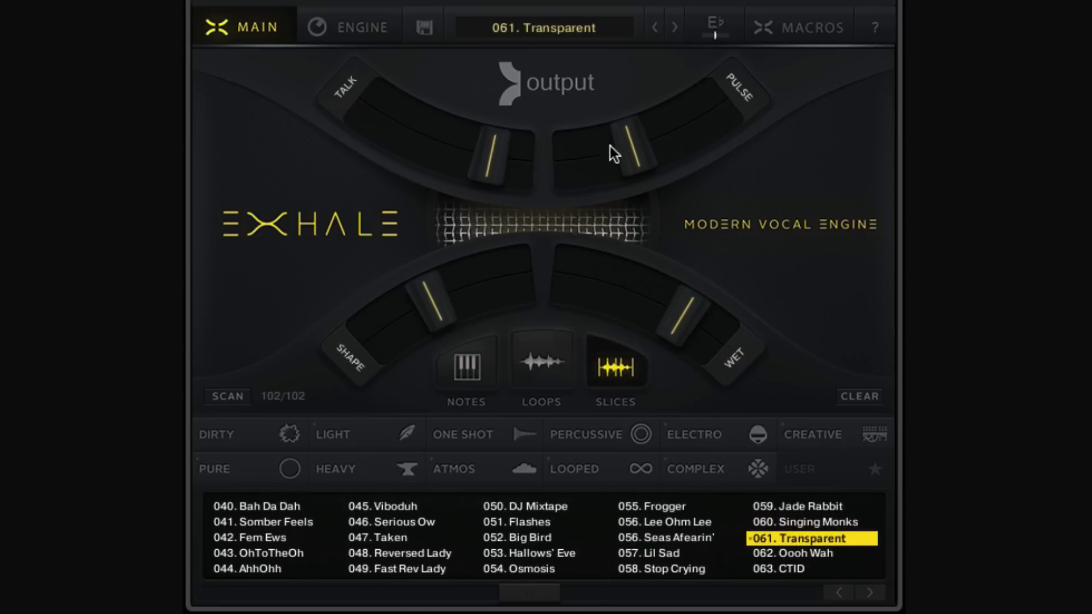
pyautogui.moveTo(615, 147); pyautogui.dragTo(702, 74)
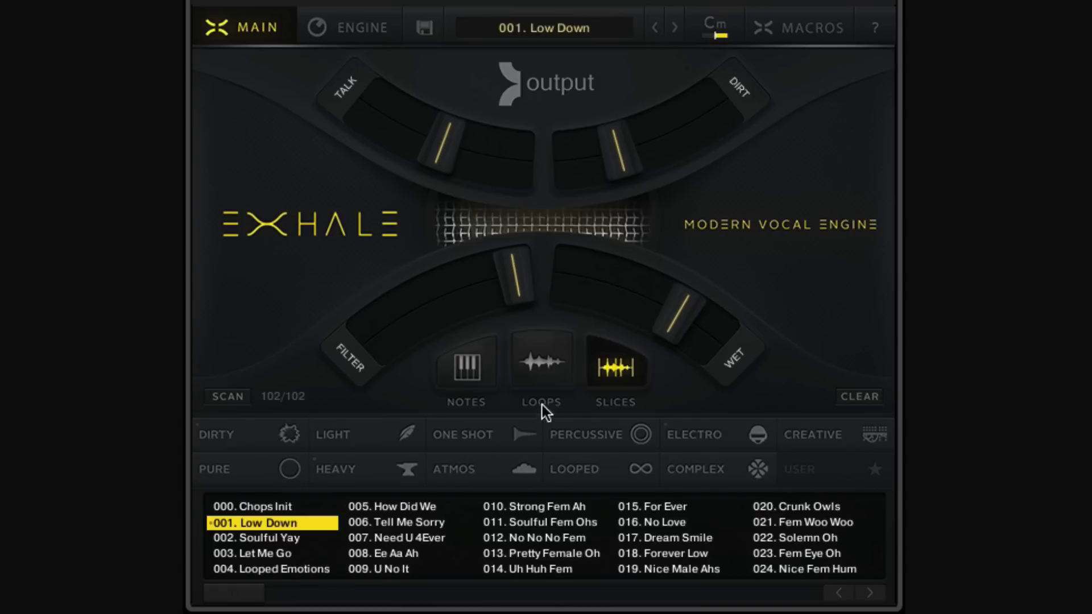
# In Loops mode, load preset 004. Weird Yorke and set its key to A minor
pyautogui.click(523, 377)
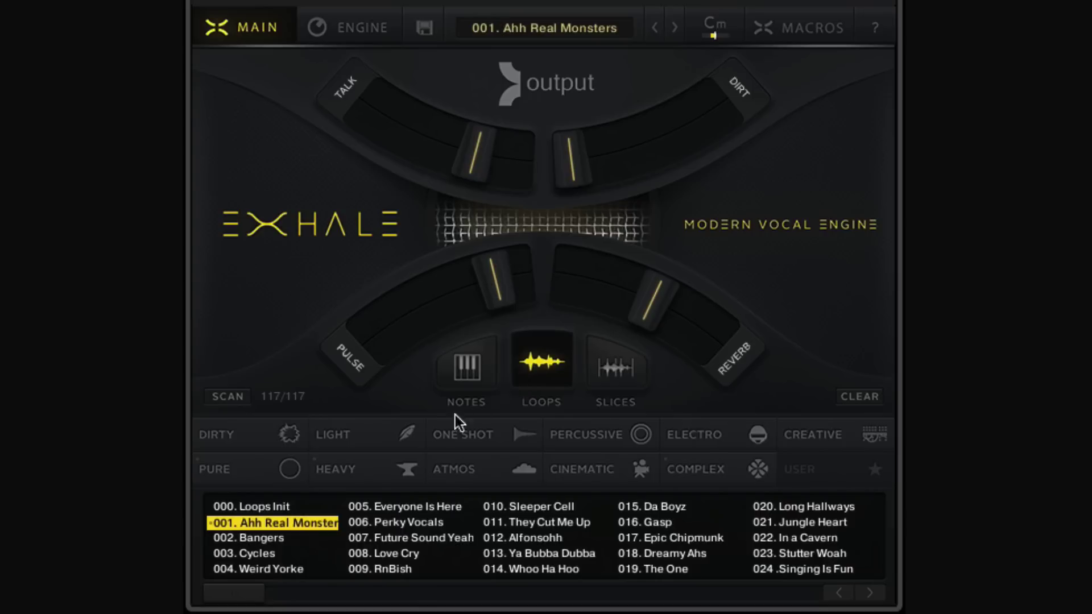
pyautogui.click(293, 573)
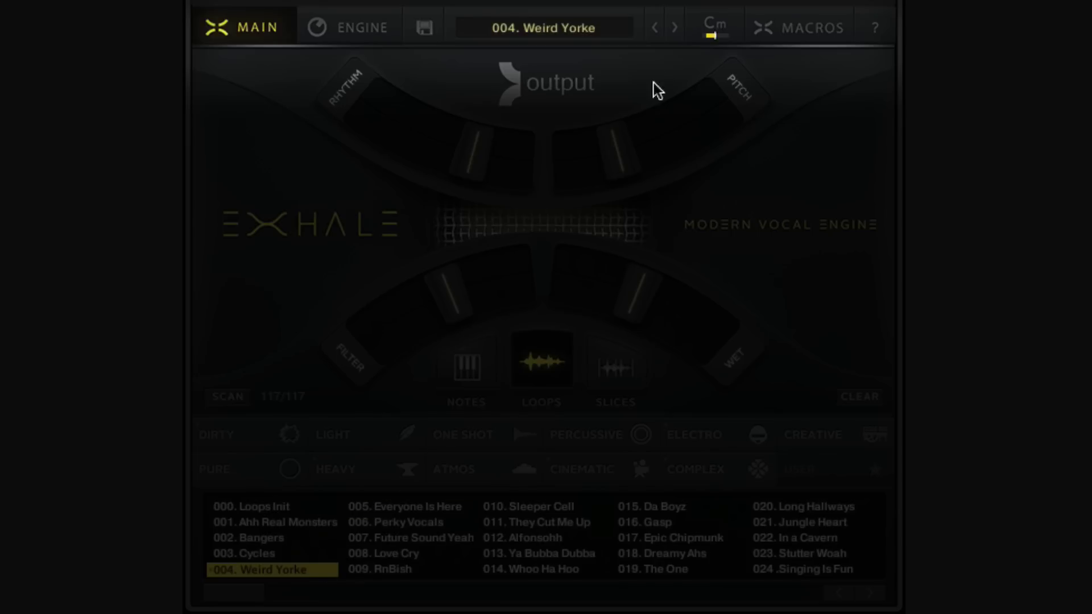
pyautogui.click(732, 40)
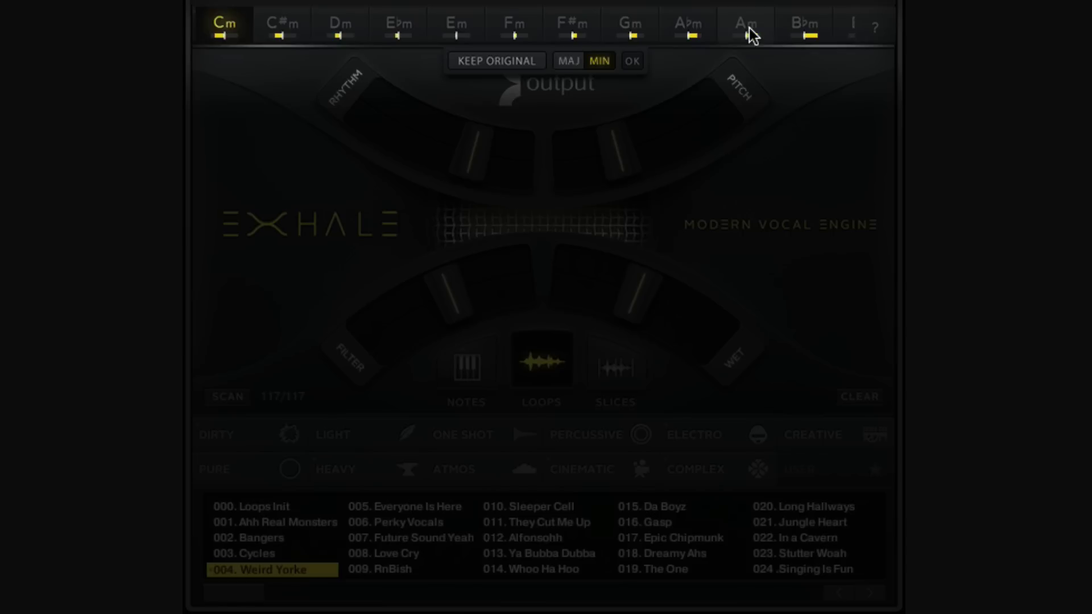
pyautogui.click(750, 28)
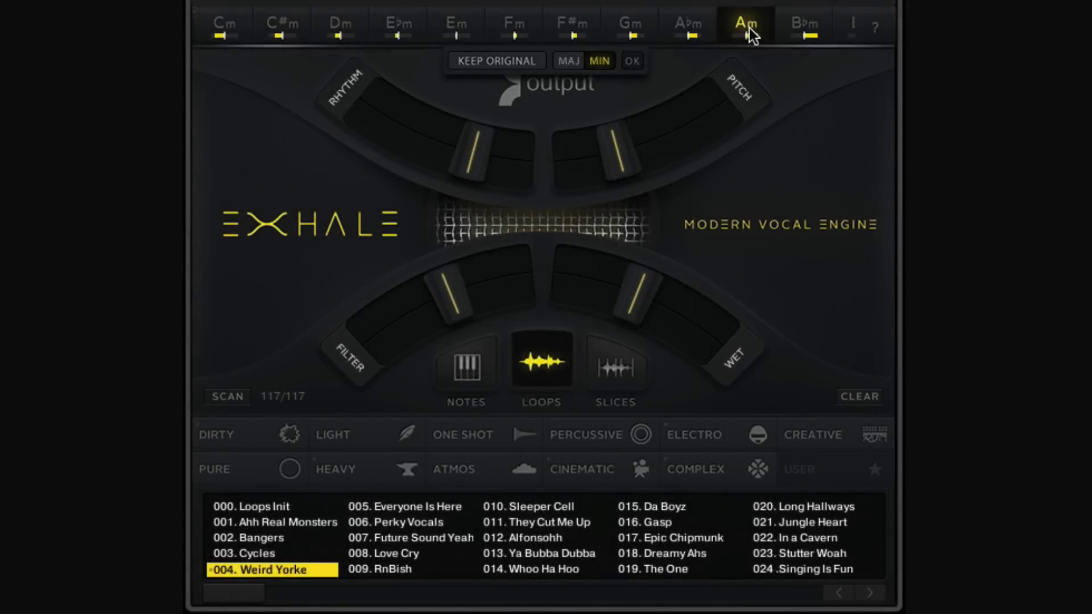
# Switch the loop's key to major, try G, F and E♭, and confirm B♭
pyautogui.click(579, 58)
pyautogui.click(634, 19)
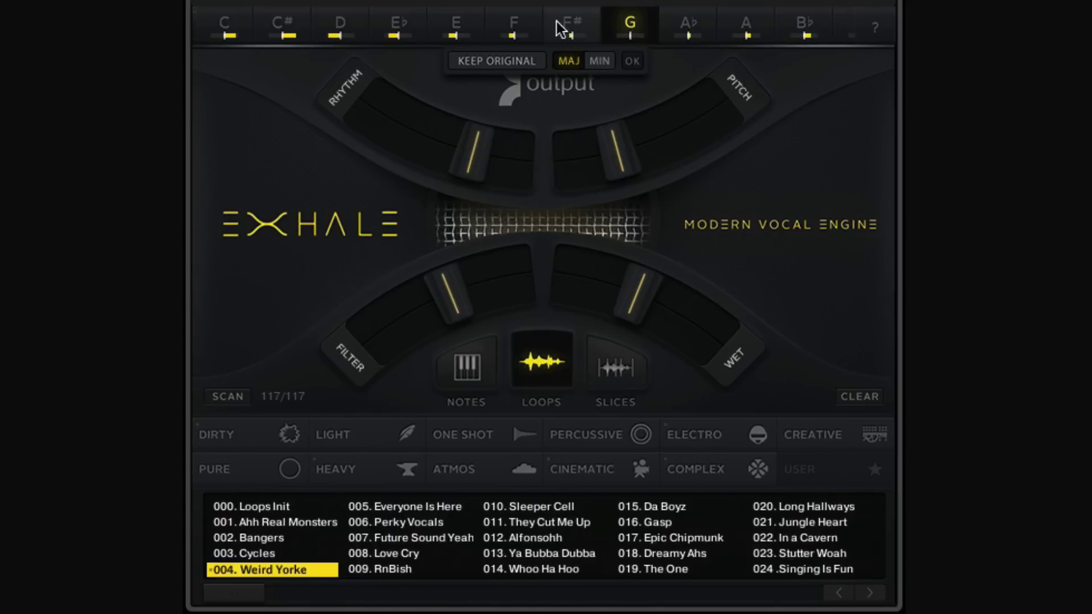
pyautogui.click(530, 27)
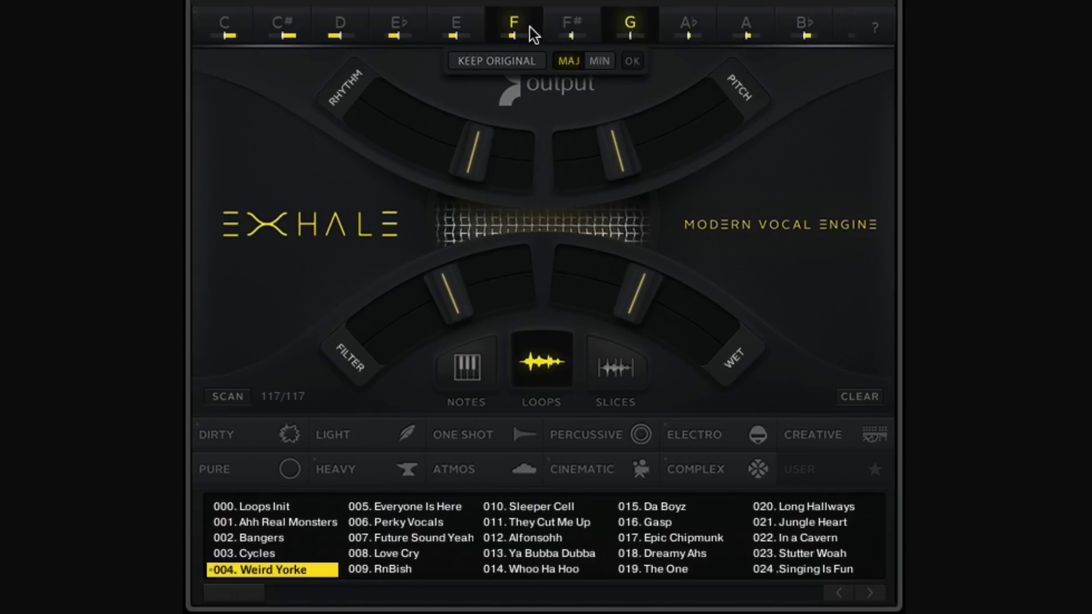
pyautogui.click(401, 27)
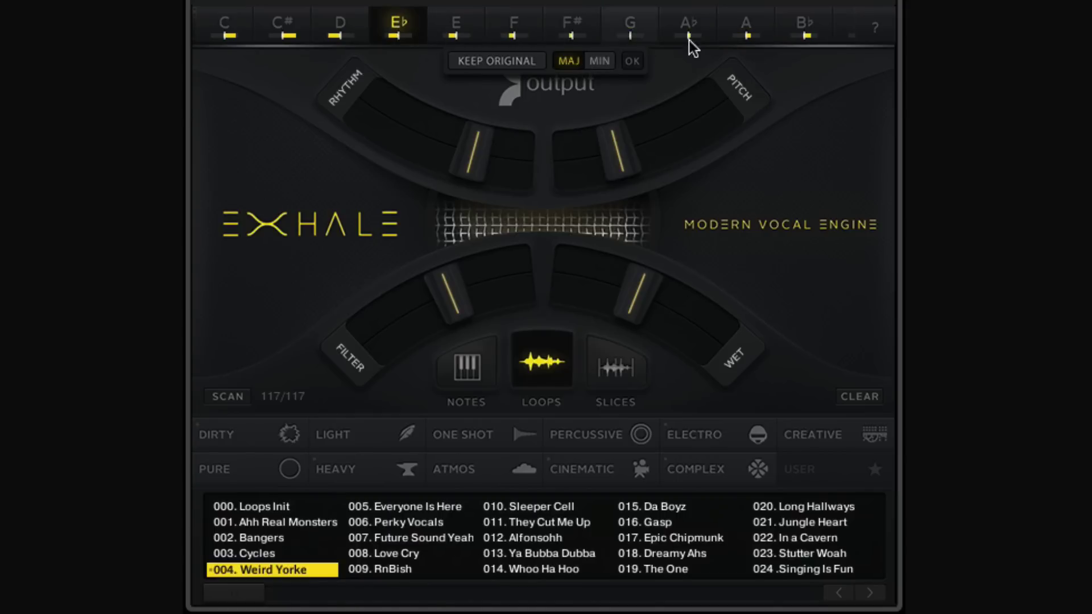
pyautogui.click(813, 34)
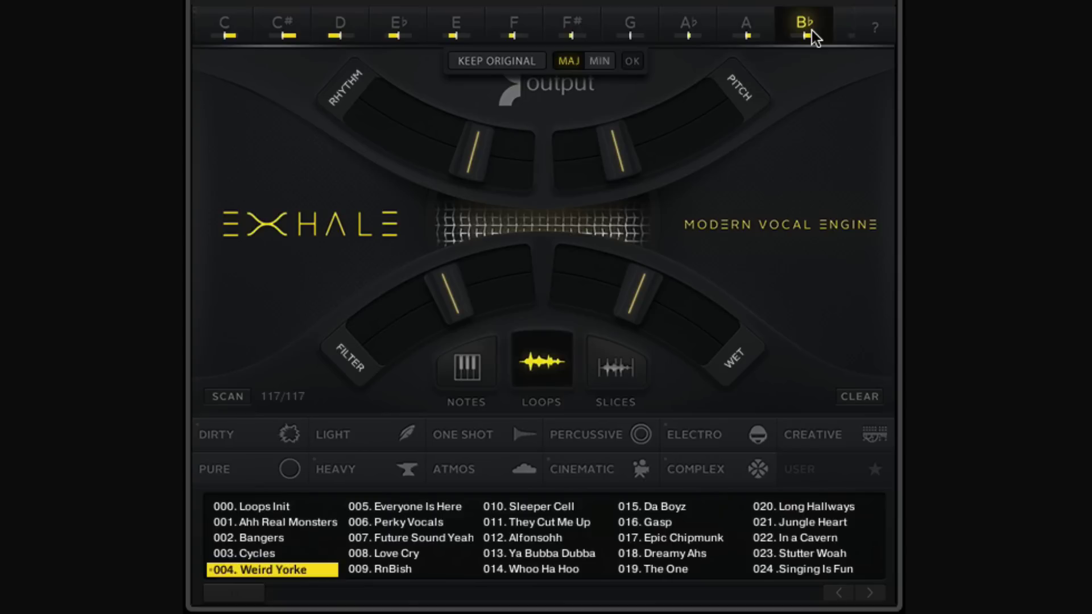
pyautogui.click(629, 60)
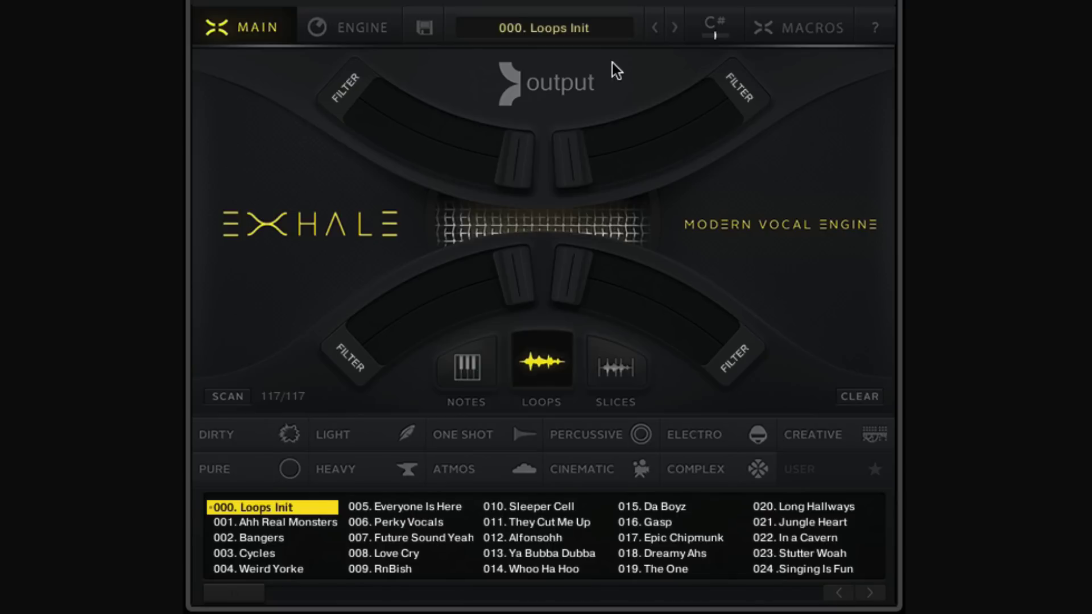
# Switch to Notes mode and load the blank preset 000. Notes Init
pyautogui.click(458, 351)
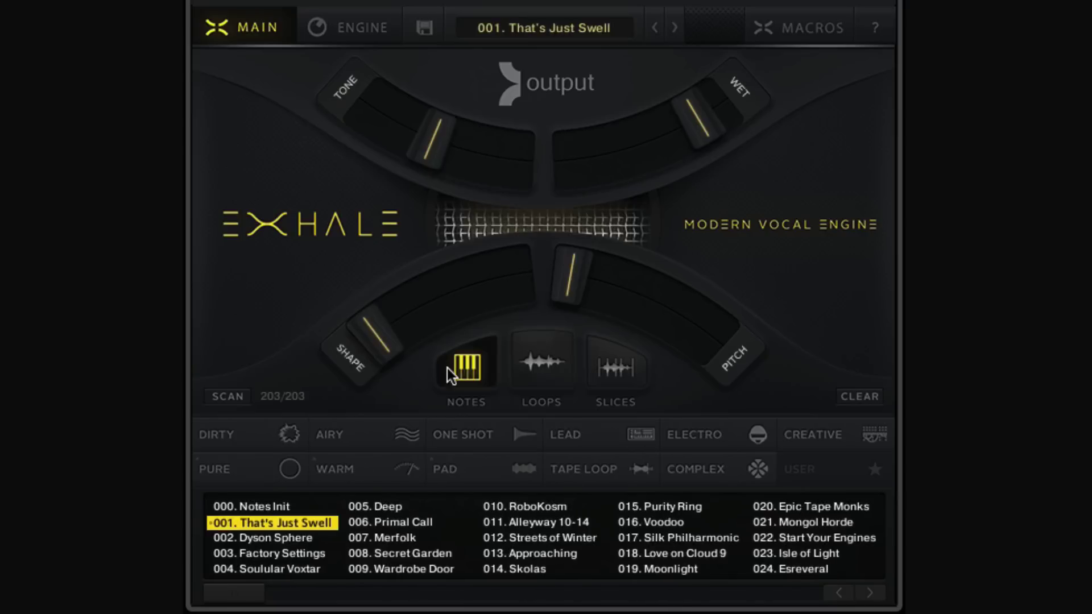
pyautogui.click(297, 508)
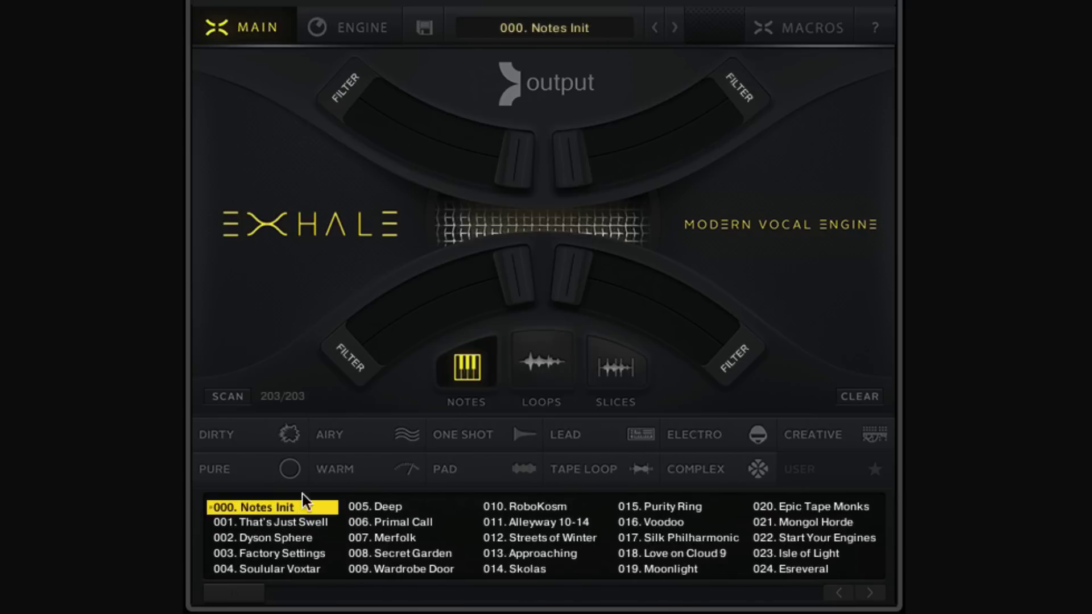
# Open the engine view of the preset, and switch Source B on and off again
pyautogui.click(335, 26)
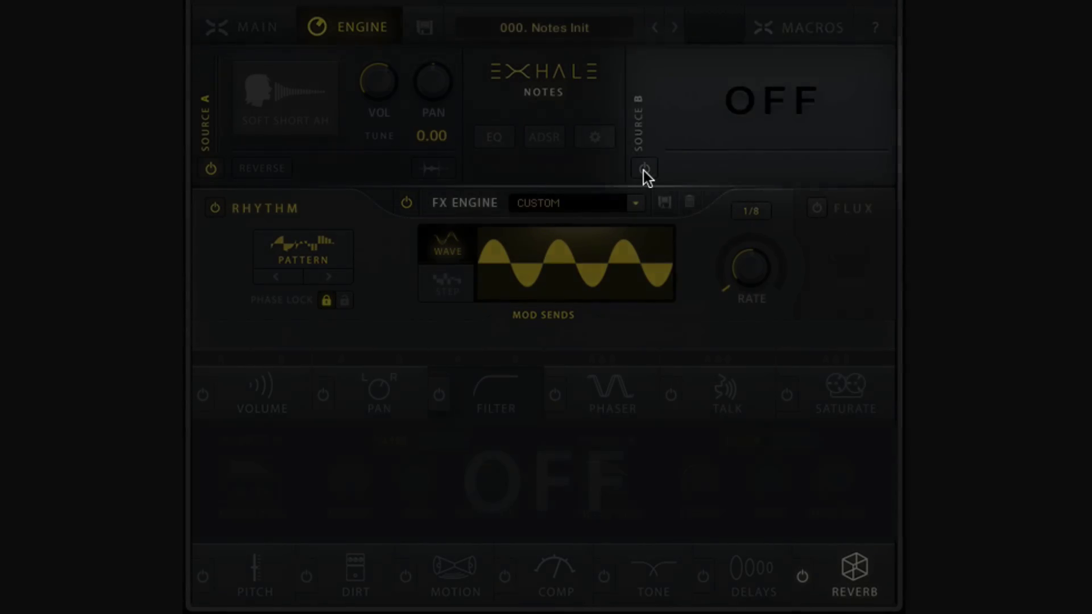
pyautogui.click(645, 169)
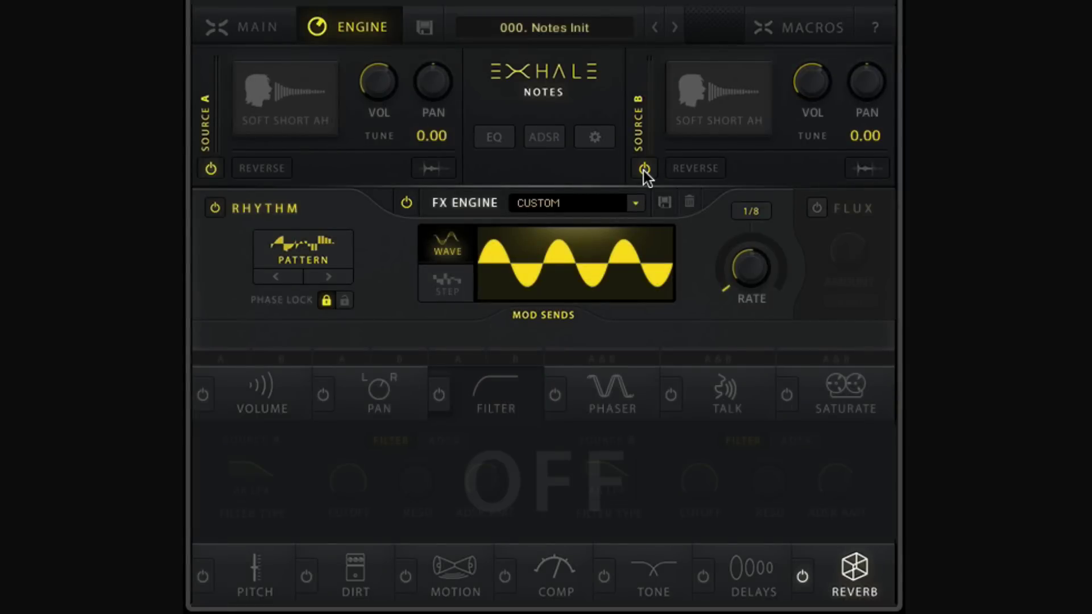
pyautogui.click(644, 168)
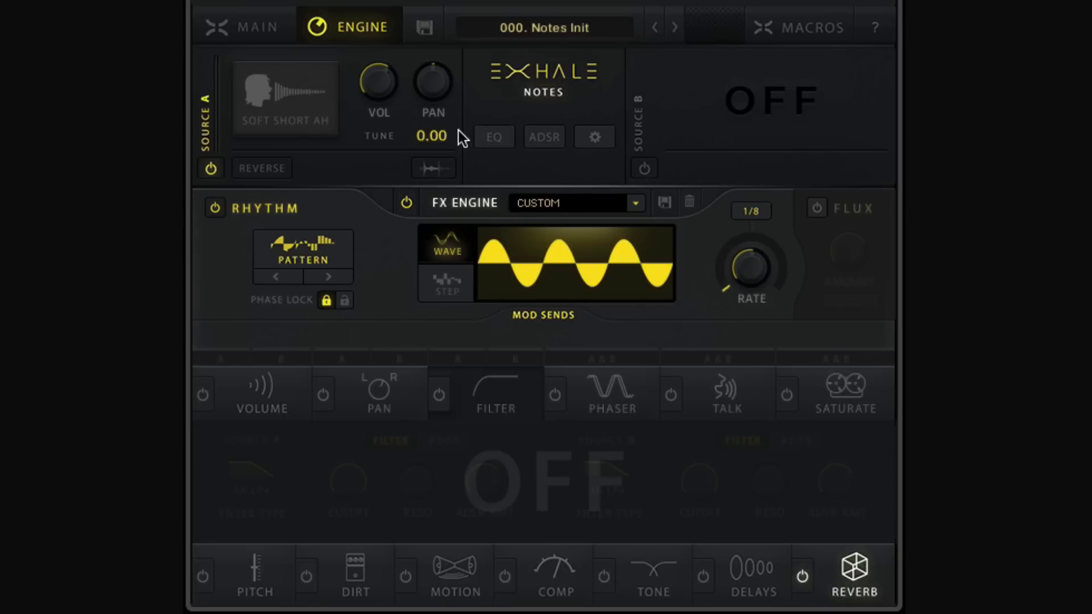
# Audition Uh Uhhh, Echo Up and Uh Spin Fall for Source A, and confirm the Tape 2 source Airhorn Ha
pyautogui.click(321, 100)
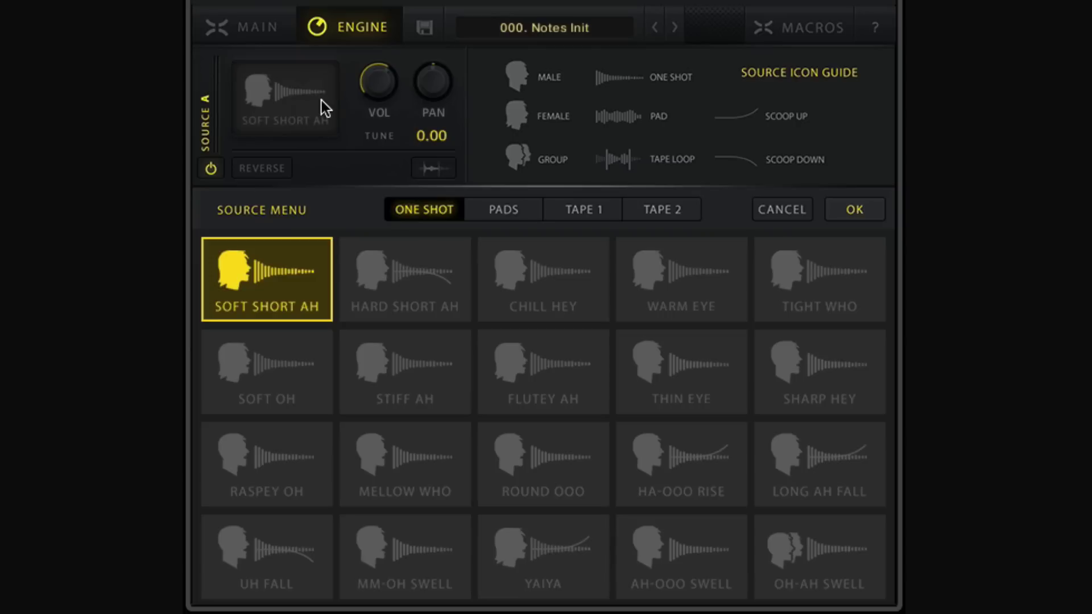
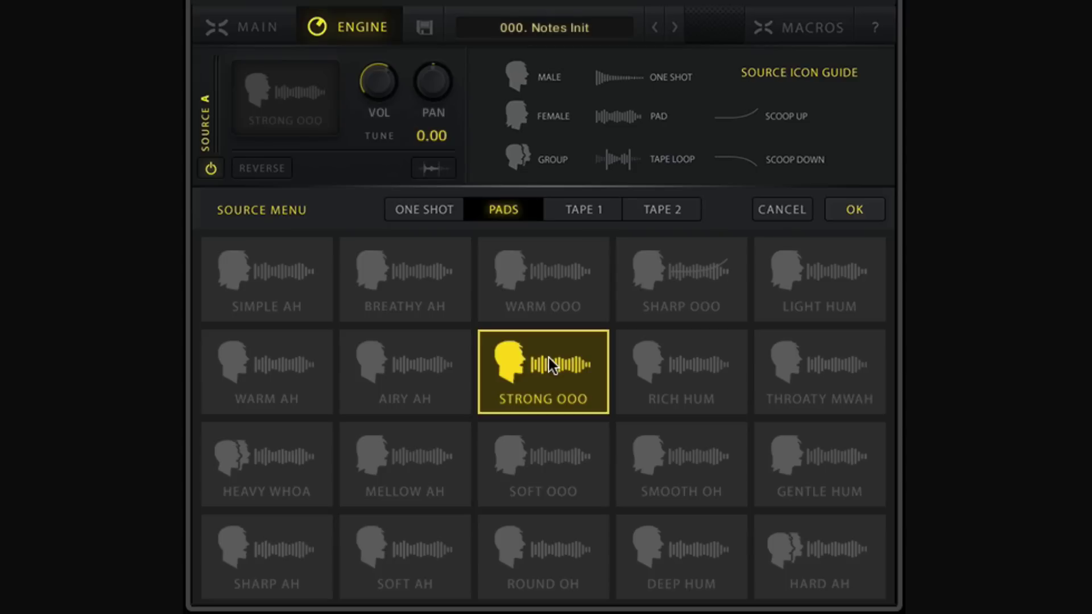
pyautogui.click(565, 221)
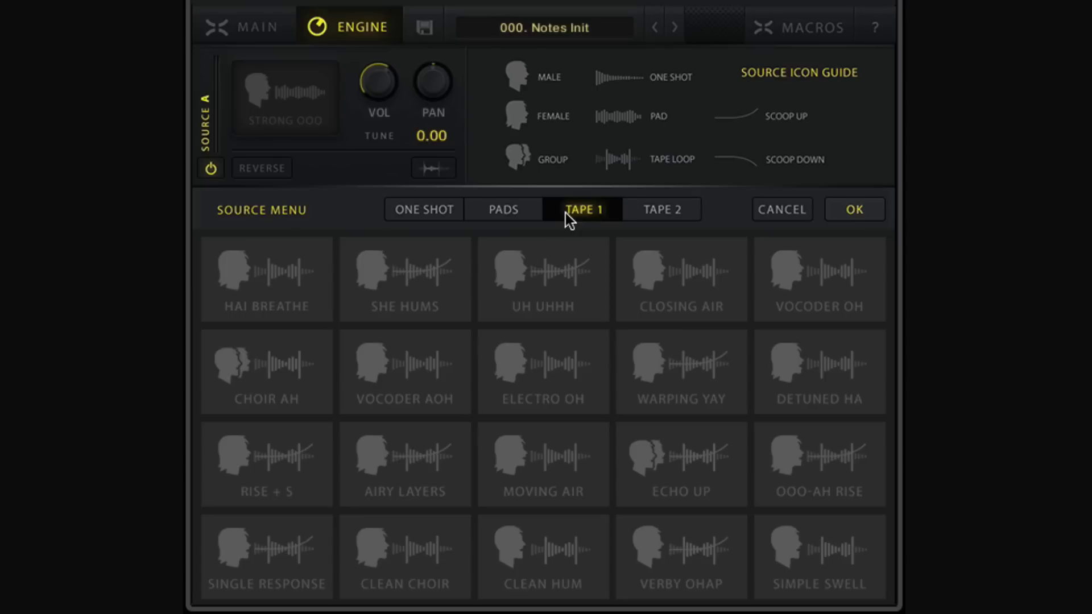
pyautogui.click(555, 272)
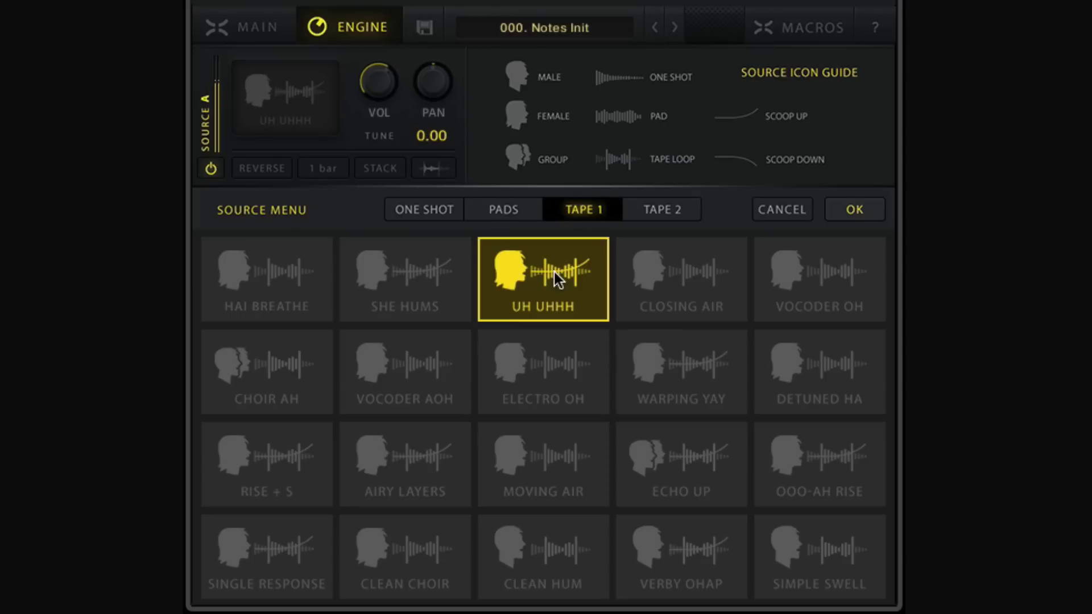
pyautogui.click(674, 444)
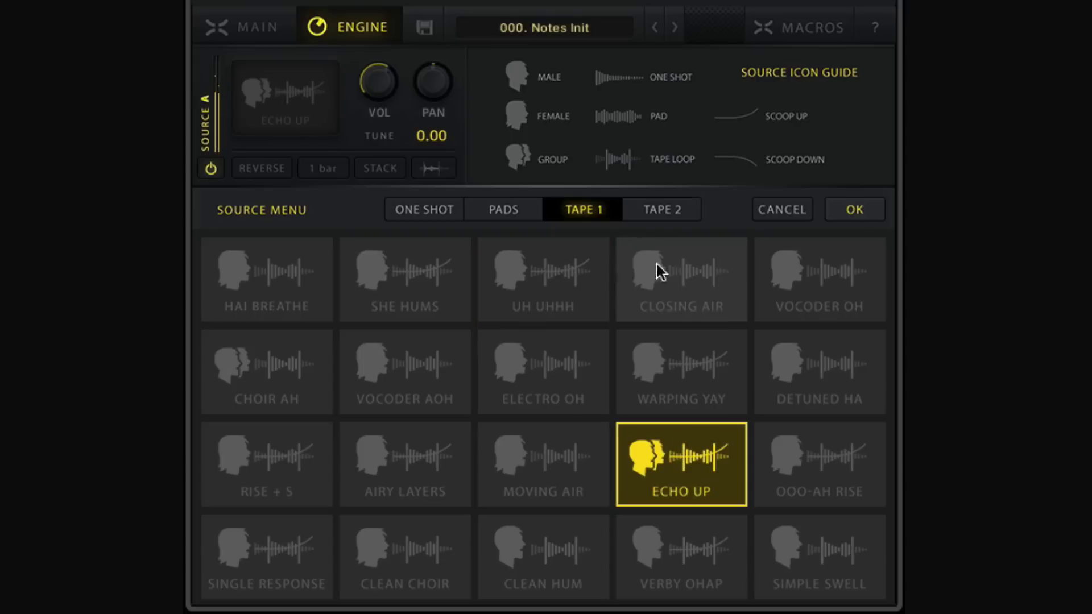
pyautogui.click(661, 209)
pyautogui.click(661, 284)
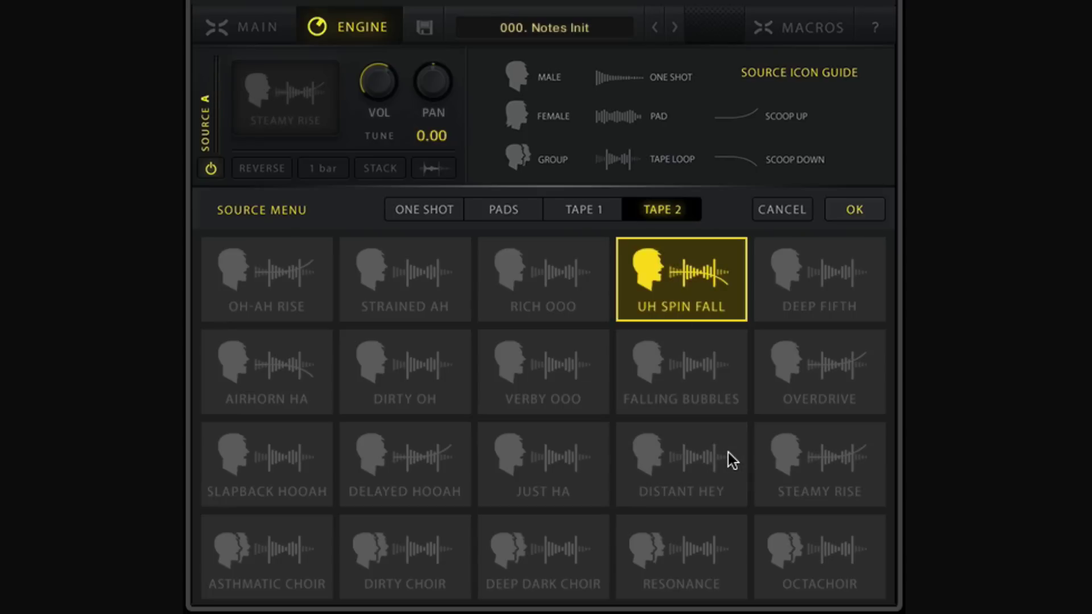
pyautogui.click(301, 384)
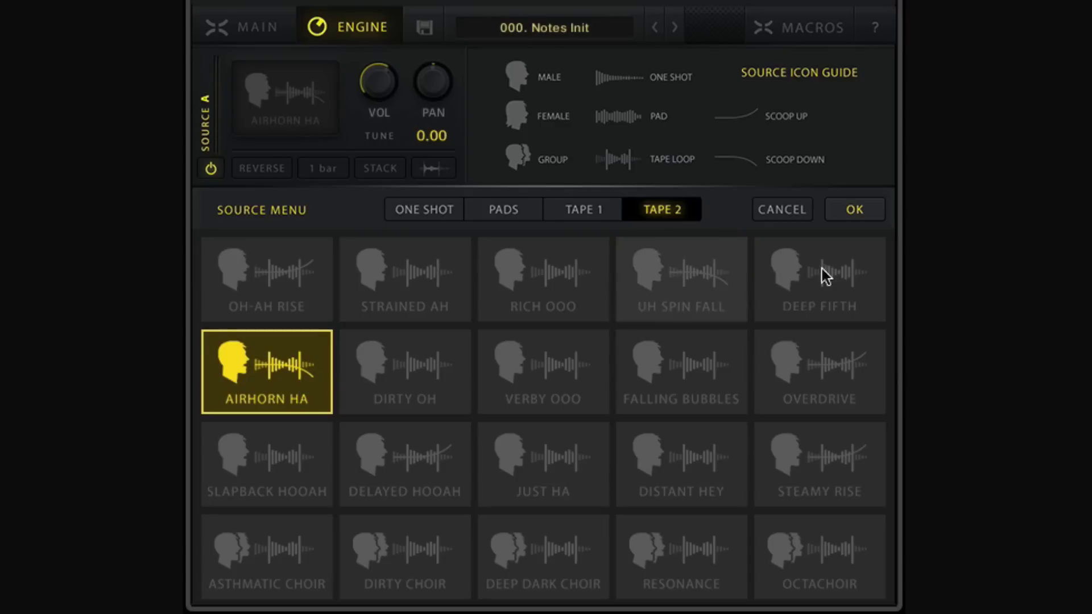
pyautogui.click(858, 210)
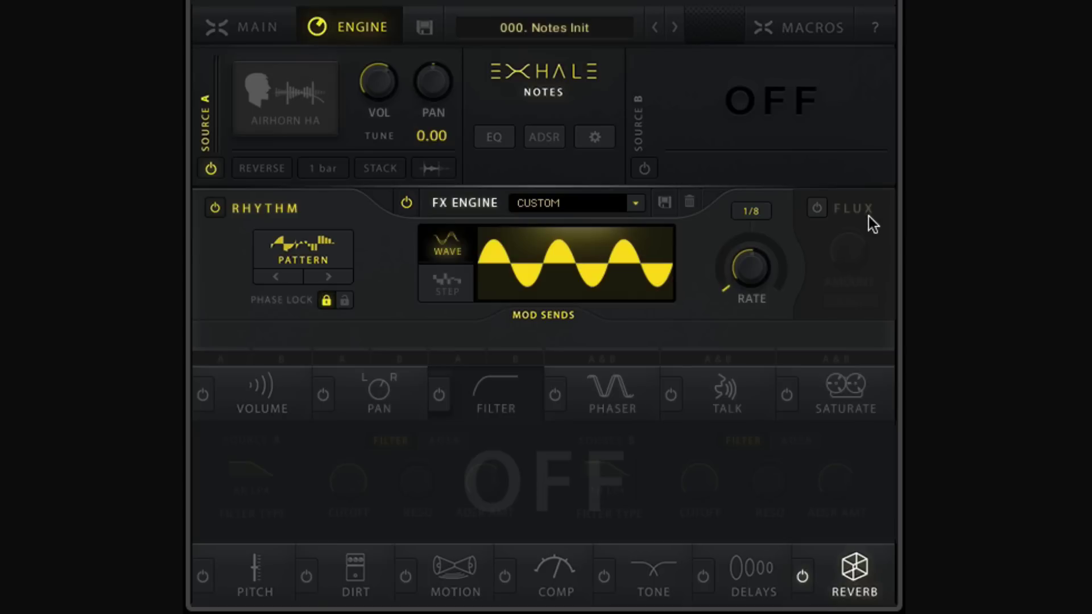
# Turn on Source B with a slight pan offset and assign it the Tape 1 source Warping Yay
pyautogui.click(646, 170)
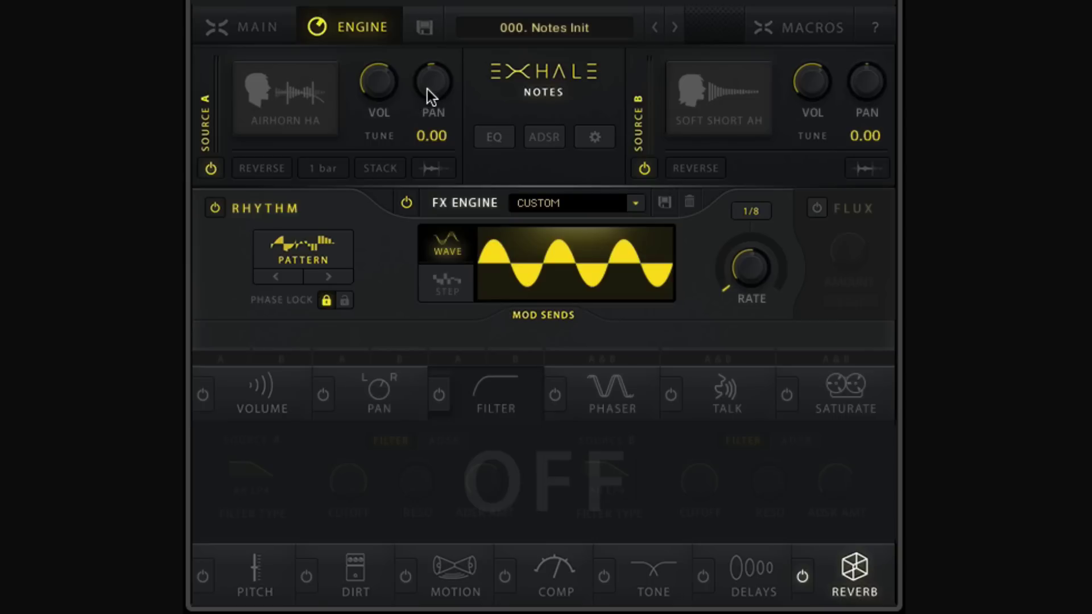
pyautogui.moveTo(875, 76); pyautogui.dragTo(869, 69)
pyautogui.click(731, 87)
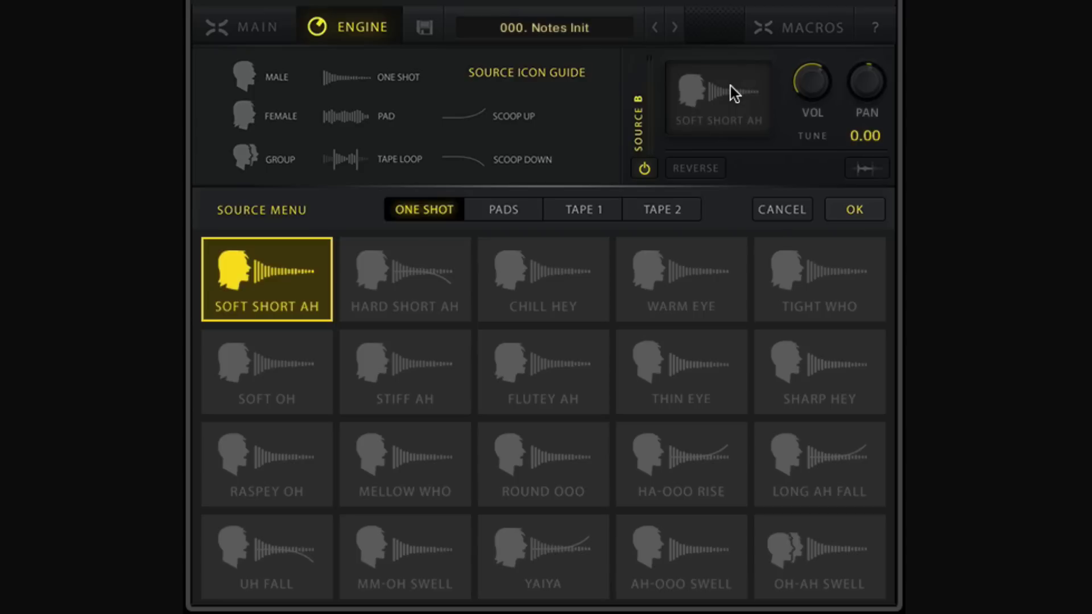
pyautogui.click(583, 221)
pyautogui.click(717, 388)
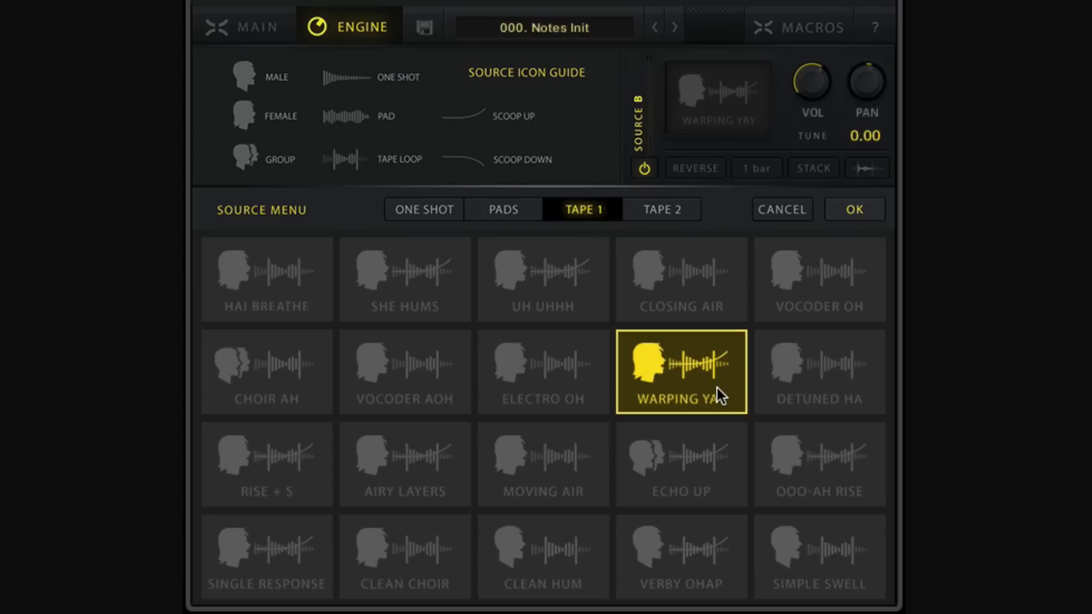
pyautogui.click(849, 211)
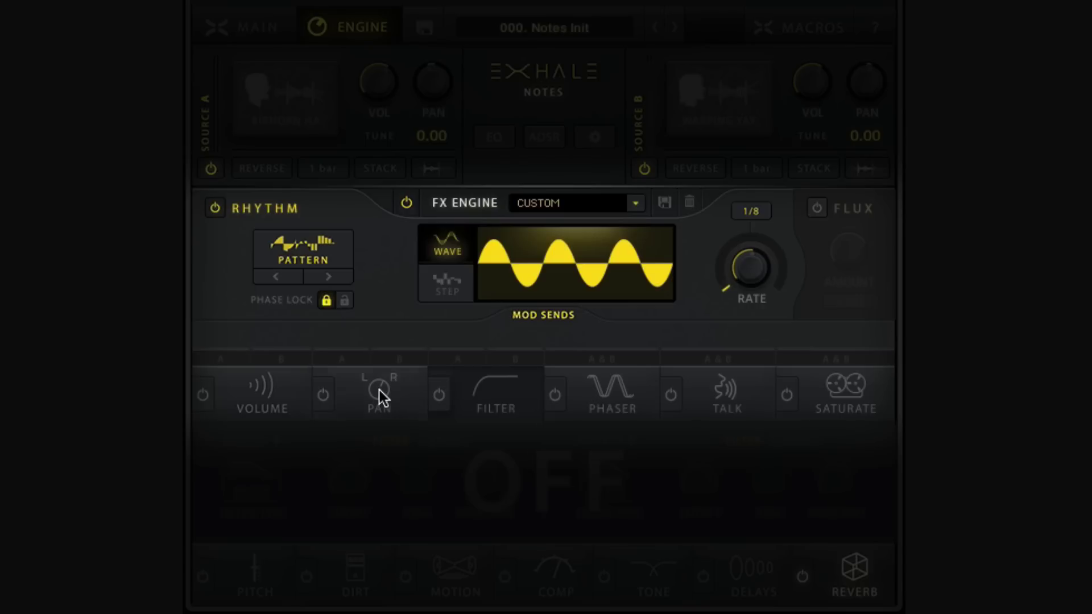
# Enable the rhythm Pan effect and set its mod sends for sources A and B to a matching level of about half
pyautogui.click(324, 395)
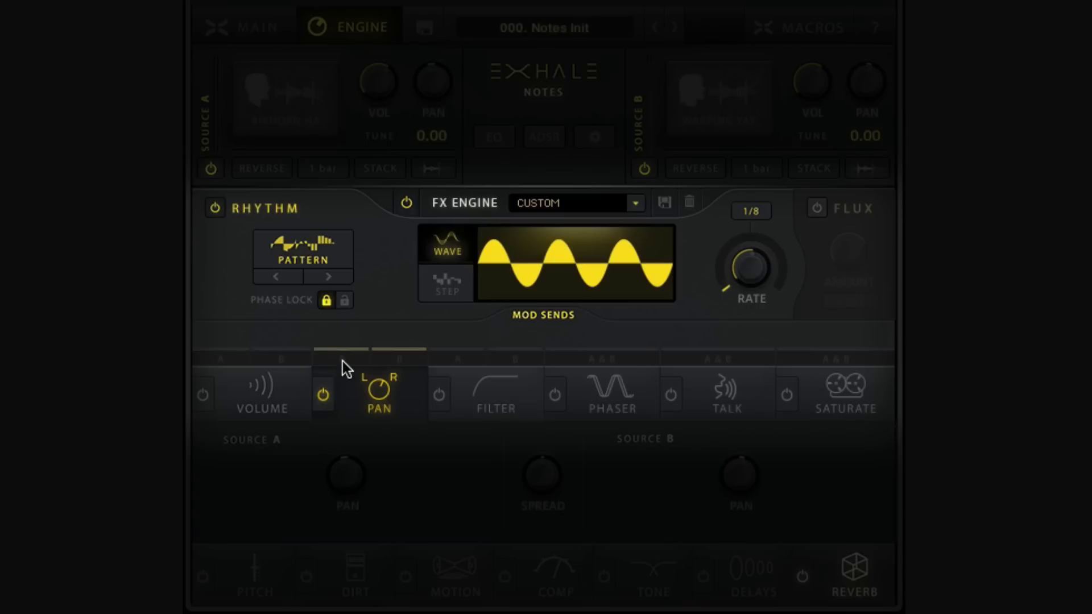
pyautogui.moveTo(334, 339); pyautogui.dragTo(335, 302)
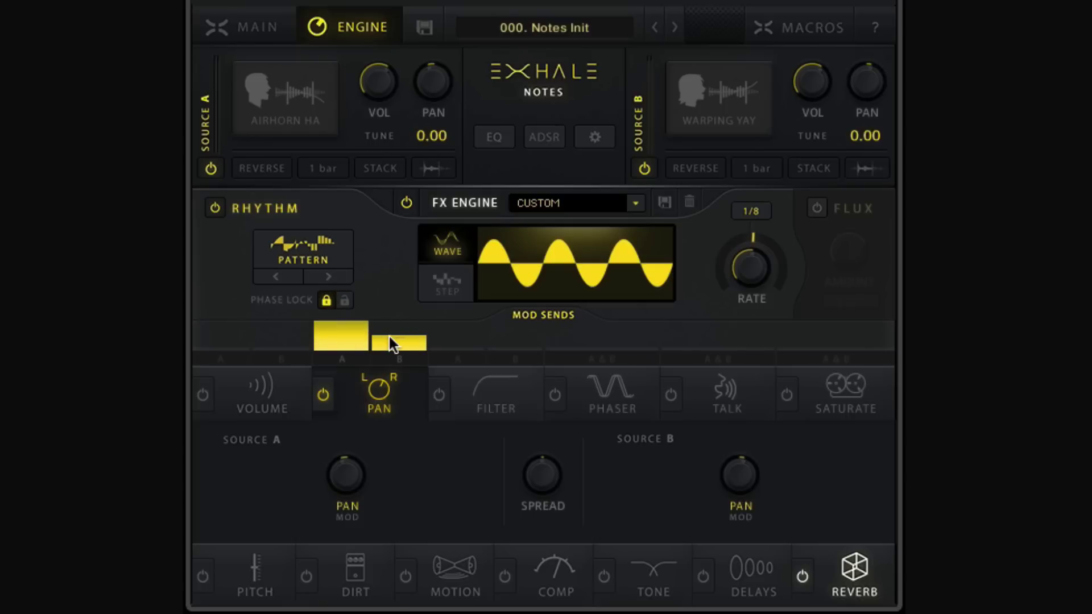
pyautogui.moveTo(391, 334); pyautogui.dragTo(377, 271)
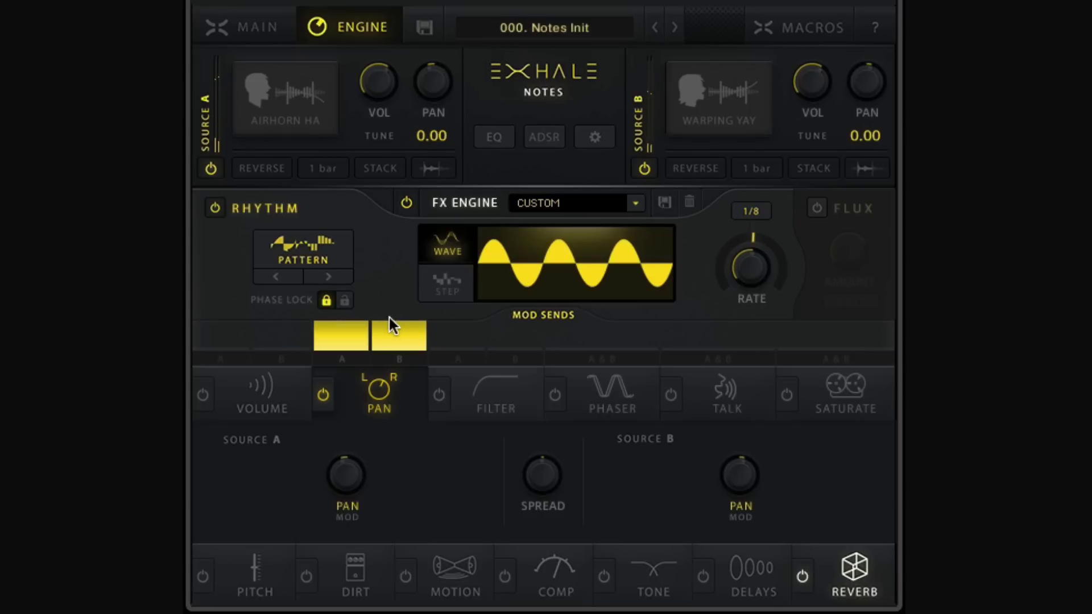
pyautogui.moveTo(386, 320); pyautogui.dragTo(385, 360)
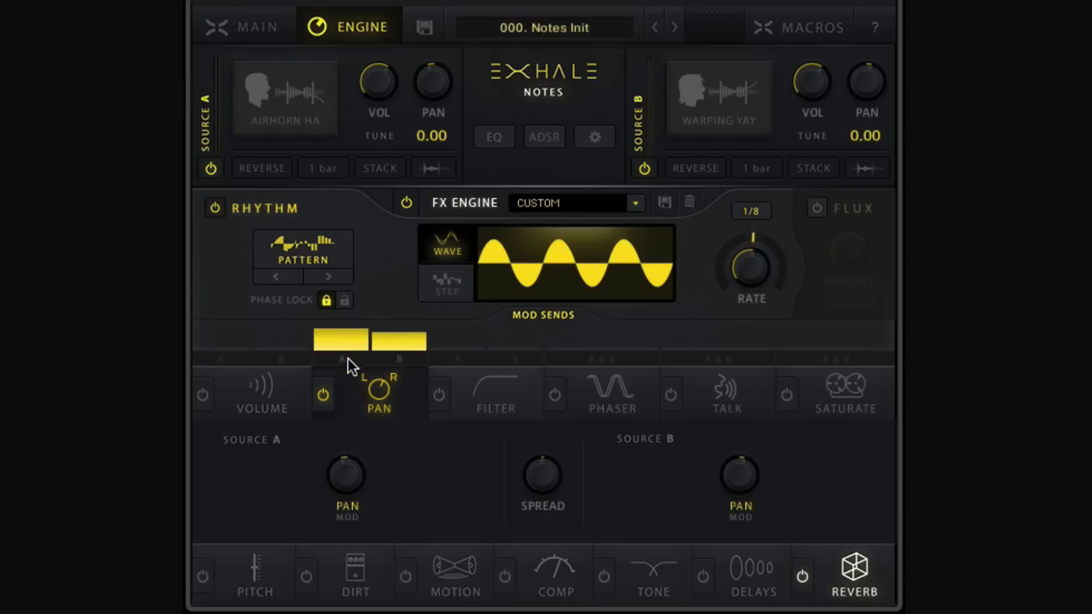
pyautogui.moveTo(347, 365); pyautogui.dragTo(348, 375)
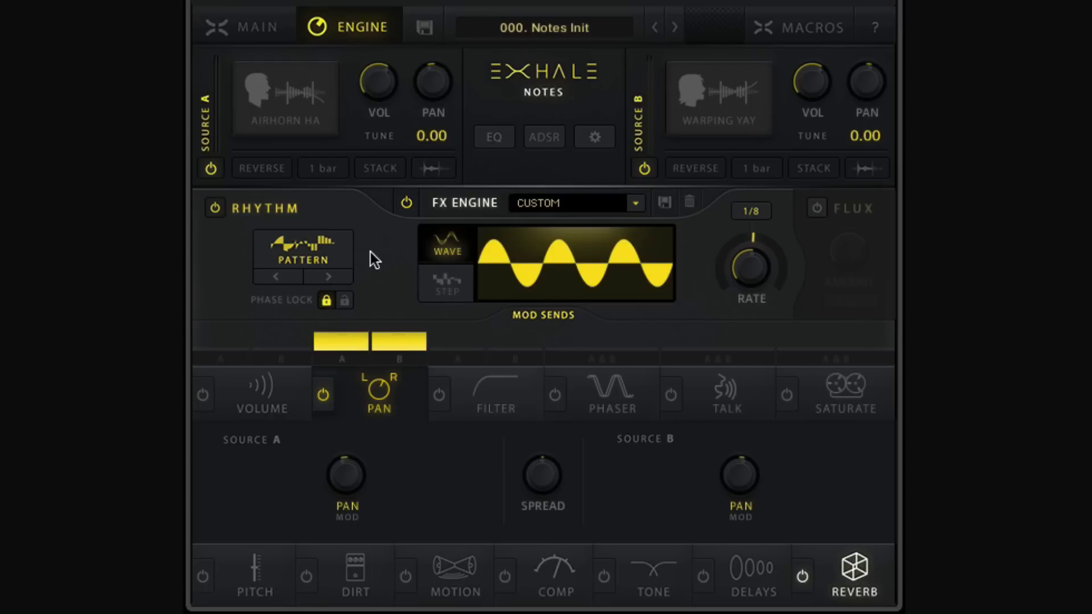
# Choose the rounded, flat-topped sine from the Simple wave shapes and set the rhythm rate to 1/4
pyautogui.click(315, 246)
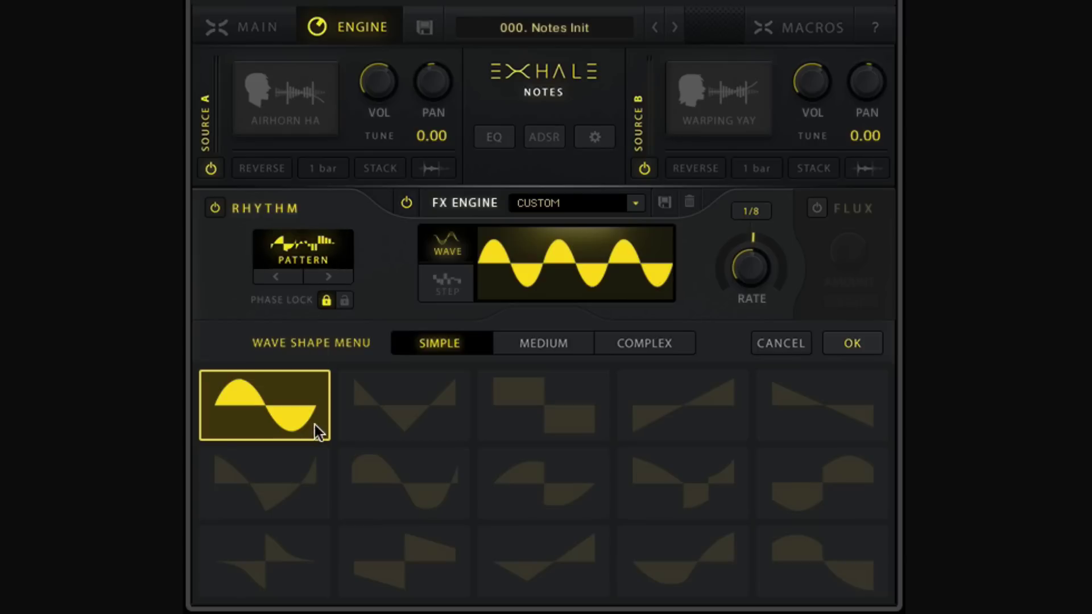
pyautogui.click(412, 485)
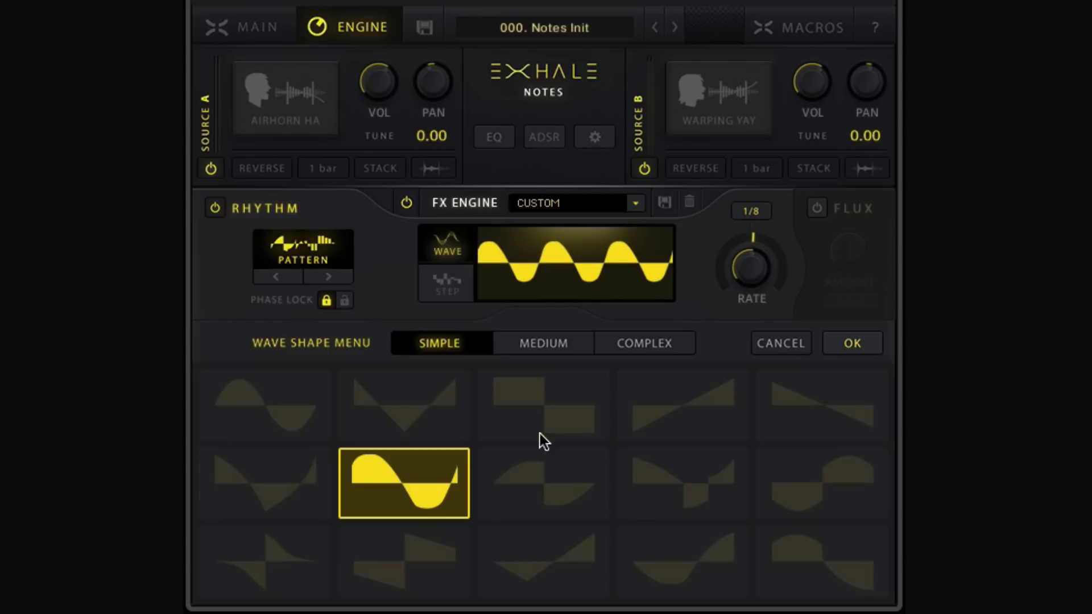
pyautogui.click(837, 348)
pyautogui.moveTo(760, 268); pyautogui.dragTo(755, 285)
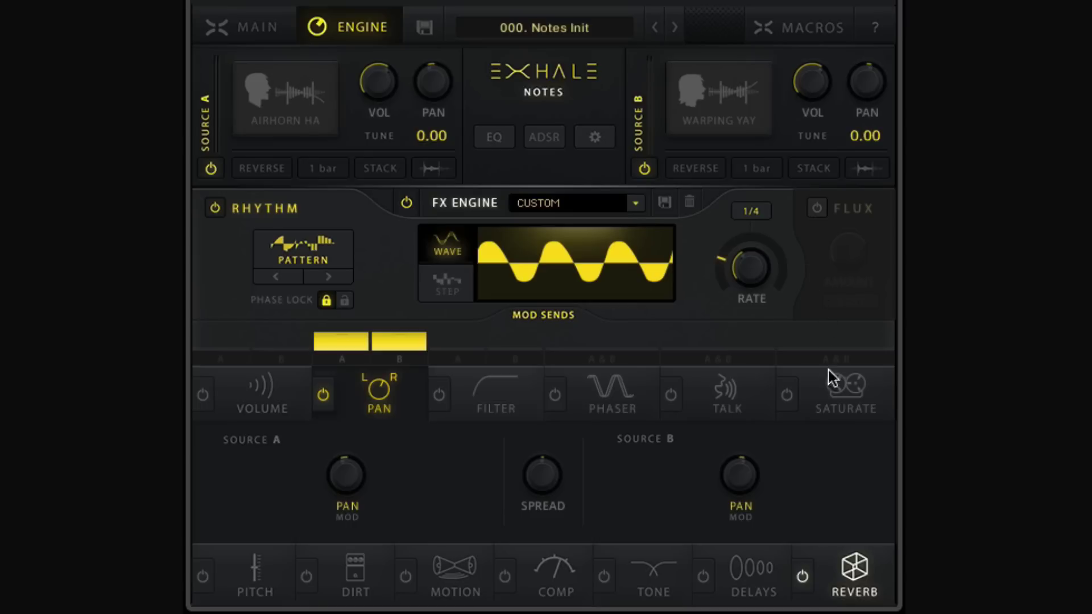
# Set the reverb type to Building Clutter Short
pyautogui.click(836, 583)
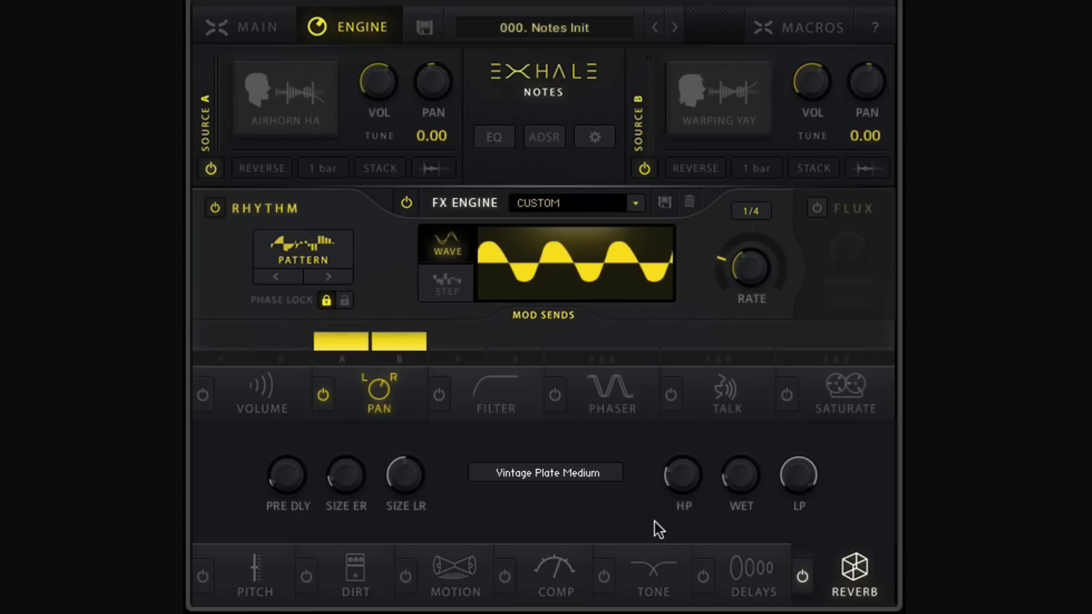
pyautogui.click(553, 467)
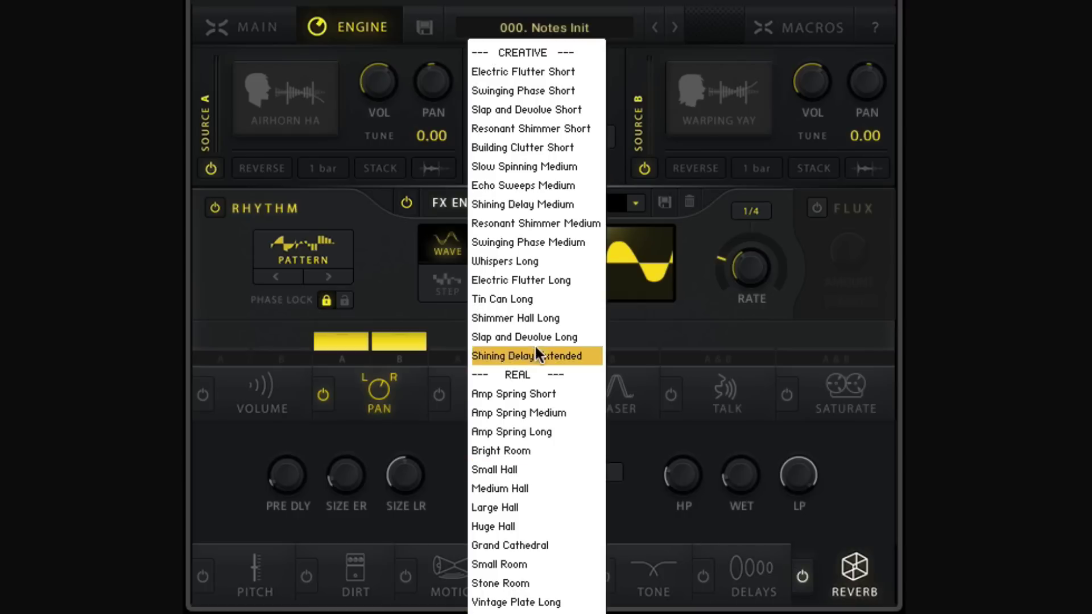
pyautogui.click(522, 148)
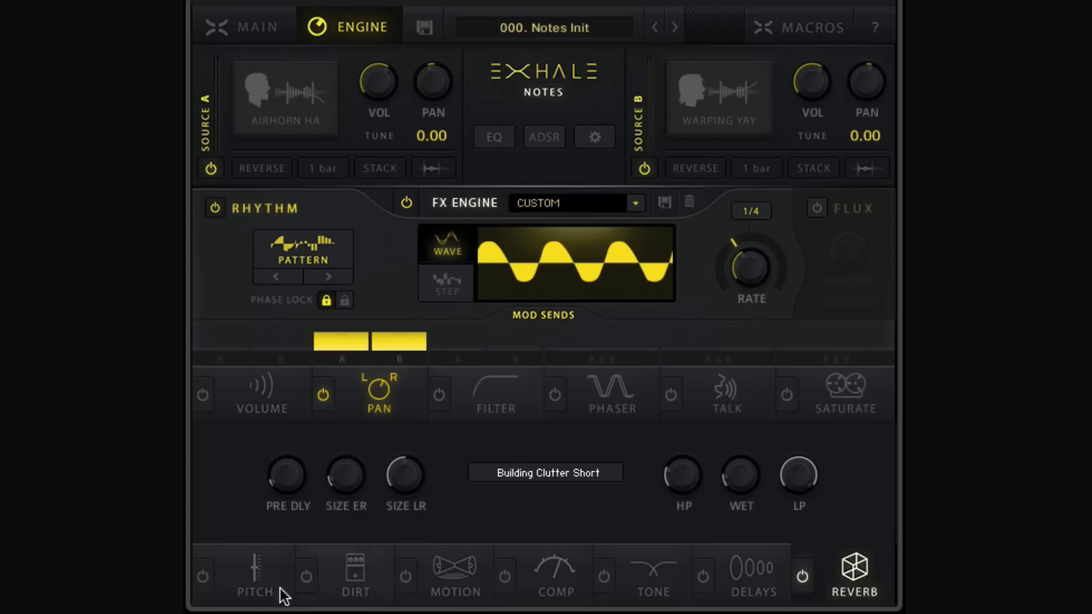
# Enable the Pitch effect with Flutter on and the pitch envelope off, and raise the flutter amount slightly
pyautogui.click(243, 594)
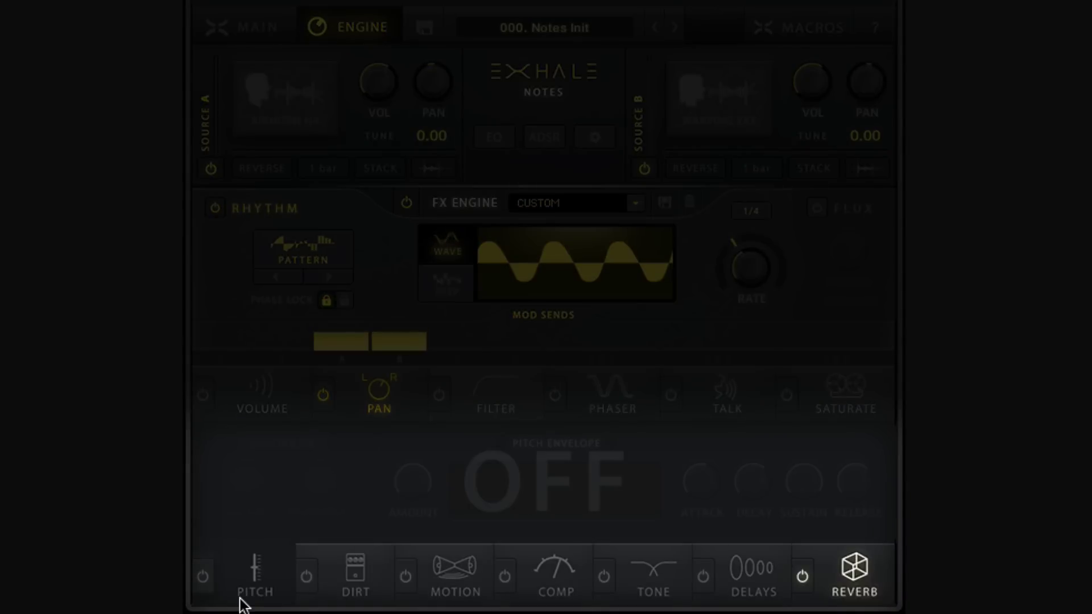
pyautogui.click(204, 577)
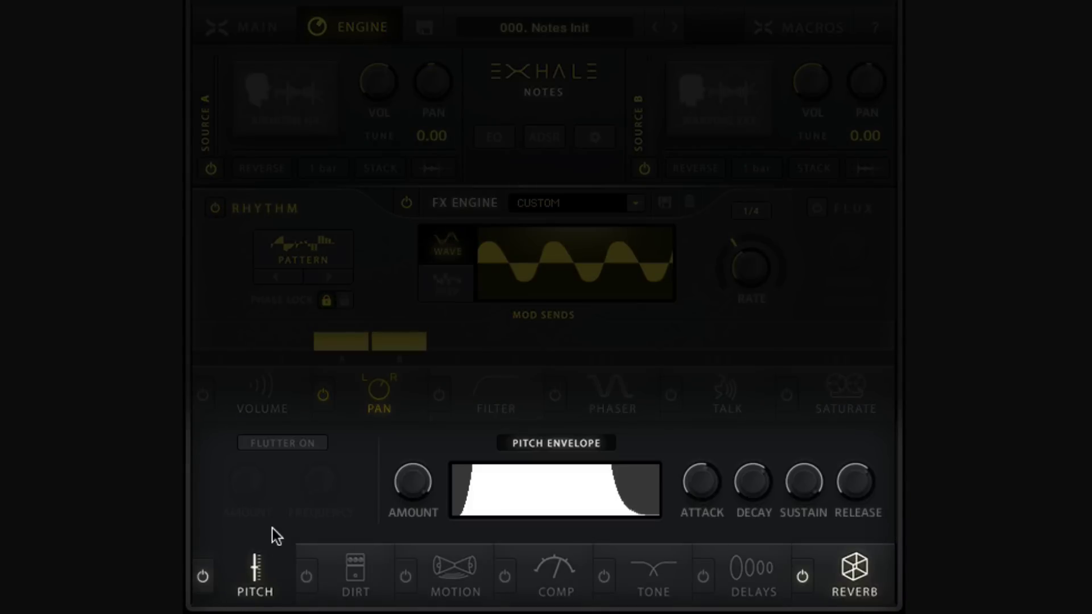
pyautogui.click(315, 445)
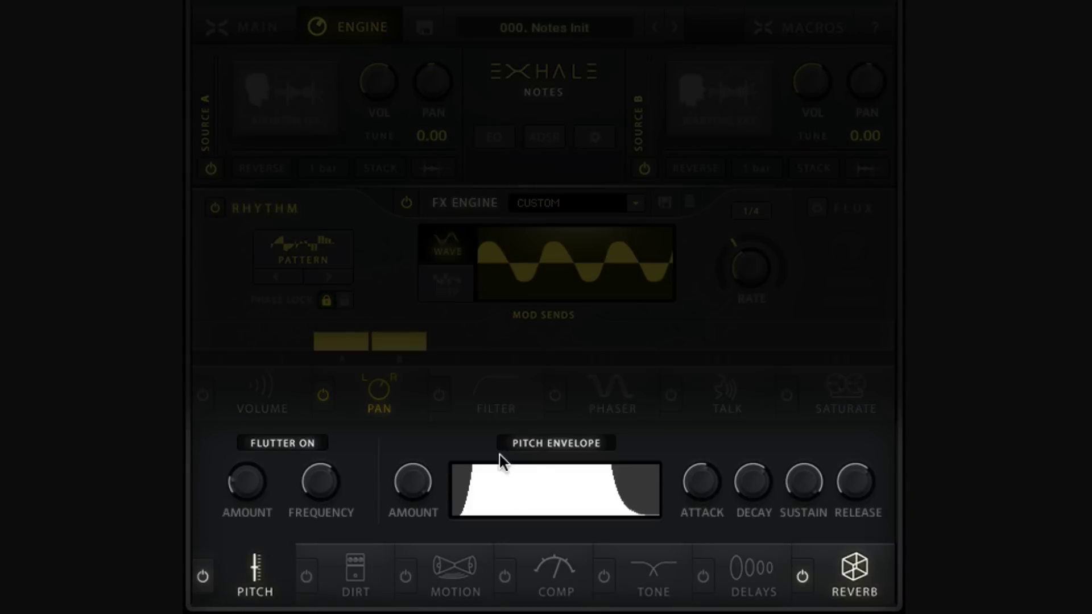
pyautogui.click(528, 448)
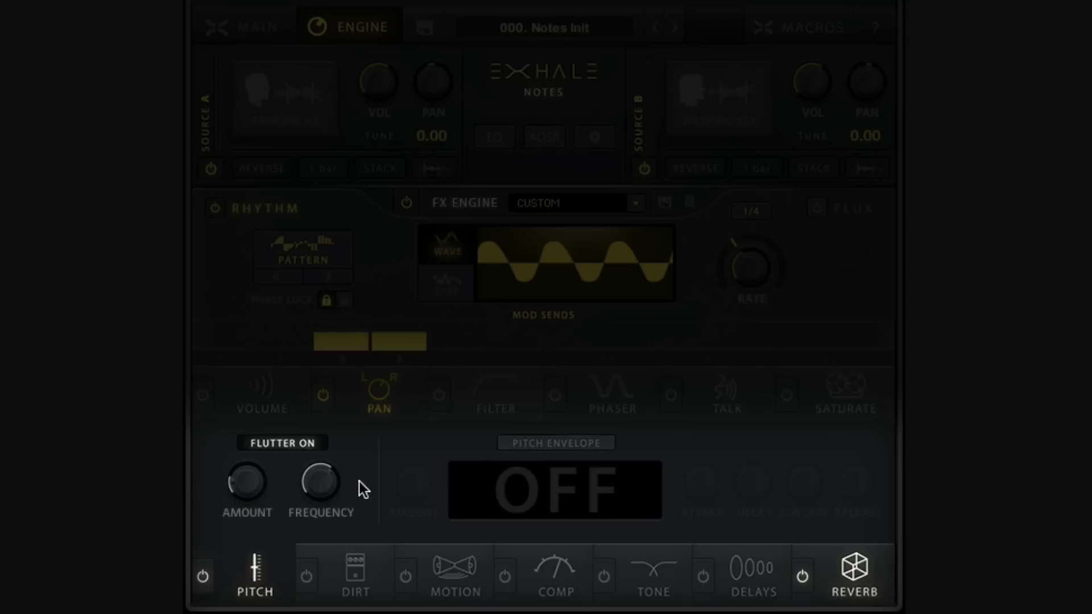
pyautogui.moveTo(248, 484); pyautogui.dragTo(244, 455)
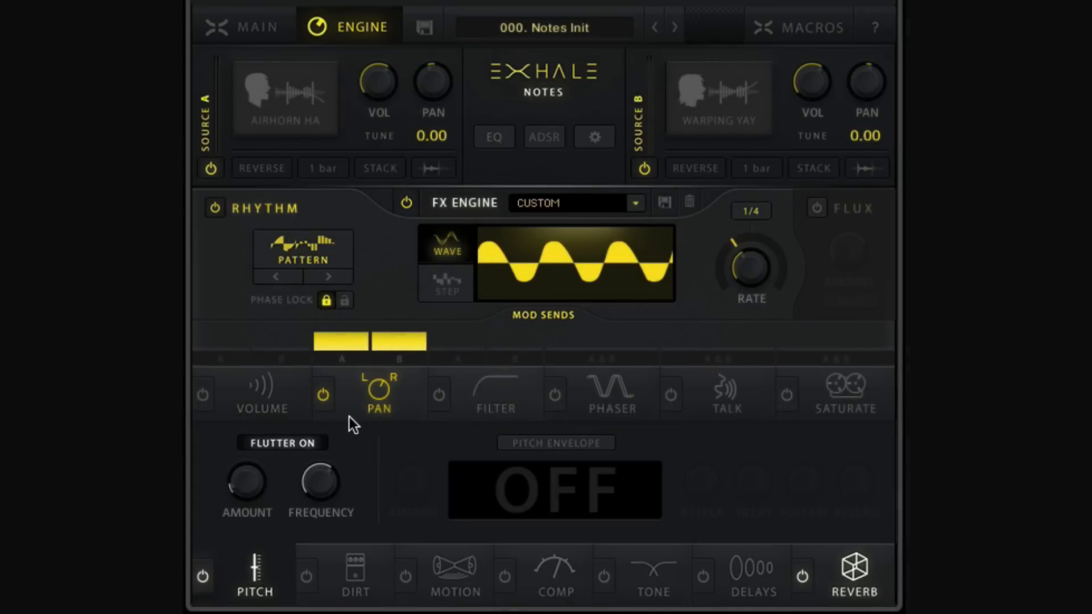
# Lower the Pan mod sends of both sources to about a third
pyautogui.moveTo(349, 345); pyautogui.dragTo(348, 364)
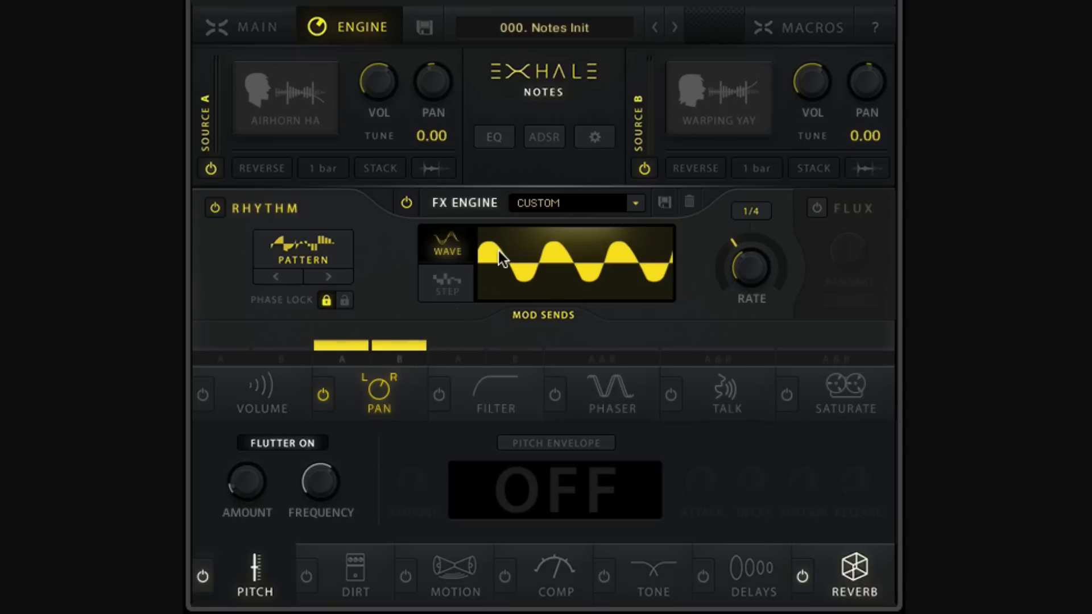
# Lengthen the attack and release in both sources' ADSR envelopes, setting Source B's release to 1.0k
pyautogui.click(537, 136)
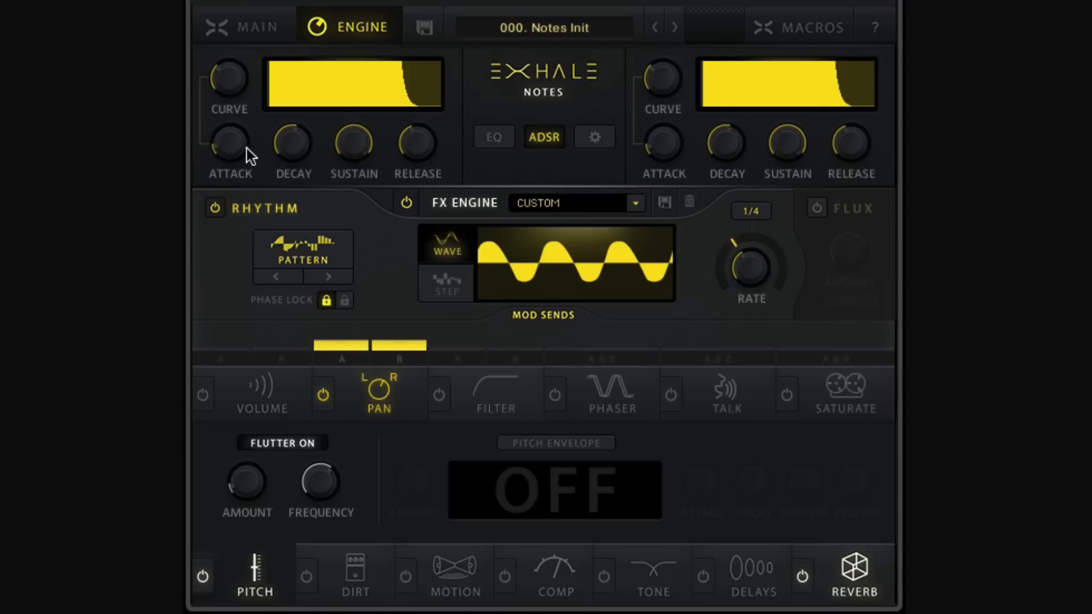
pyautogui.moveTo(226, 144); pyautogui.dragTo(225, 111)
pyautogui.moveTo(665, 124); pyautogui.dragTo(653, 88)
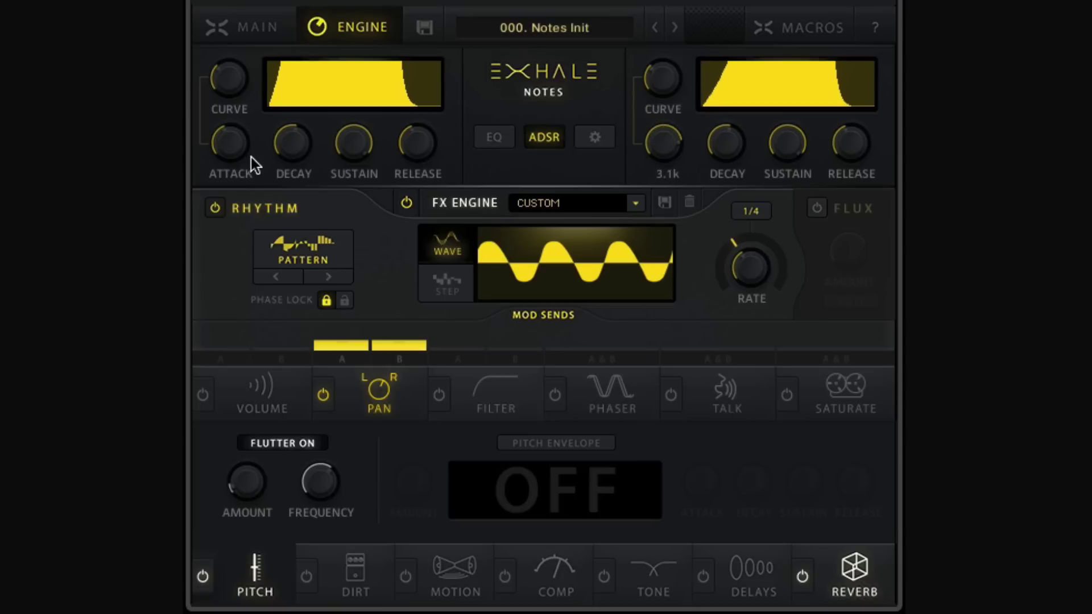
pyautogui.moveTo(240, 142); pyautogui.dragTo(219, 157)
pyautogui.moveTo(674, 162)
pyautogui.mouseDown()
pyautogui.moveTo(674, 171)
pyautogui.moveTo(669, 161)
pyautogui.mouseUp()
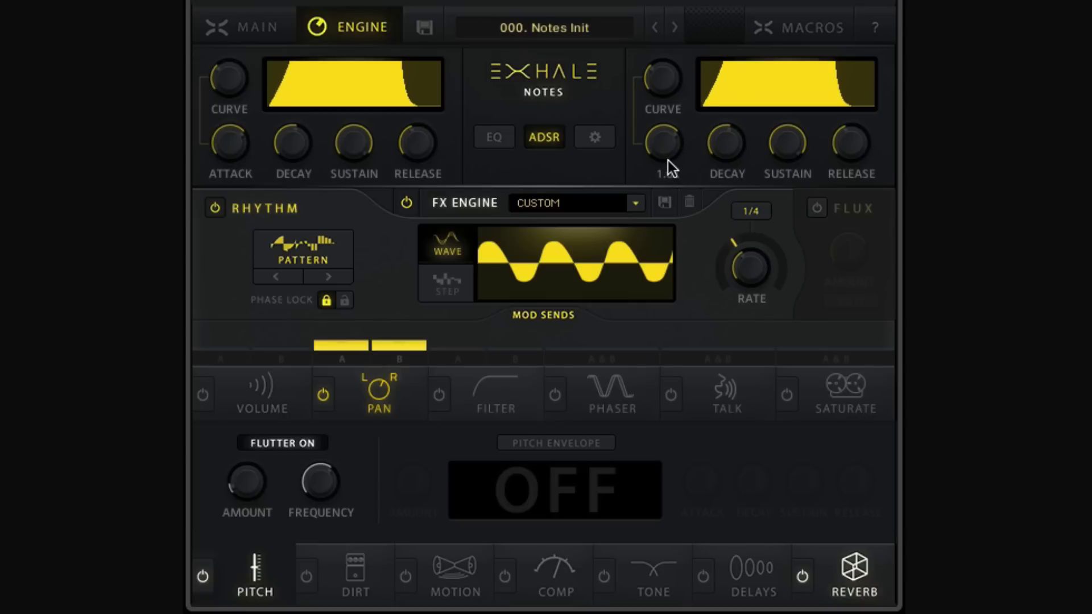
pyautogui.moveTo(426, 150); pyautogui.dragTo(401, 119)
pyautogui.moveTo(844, 147); pyautogui.dragTo(835, 117)
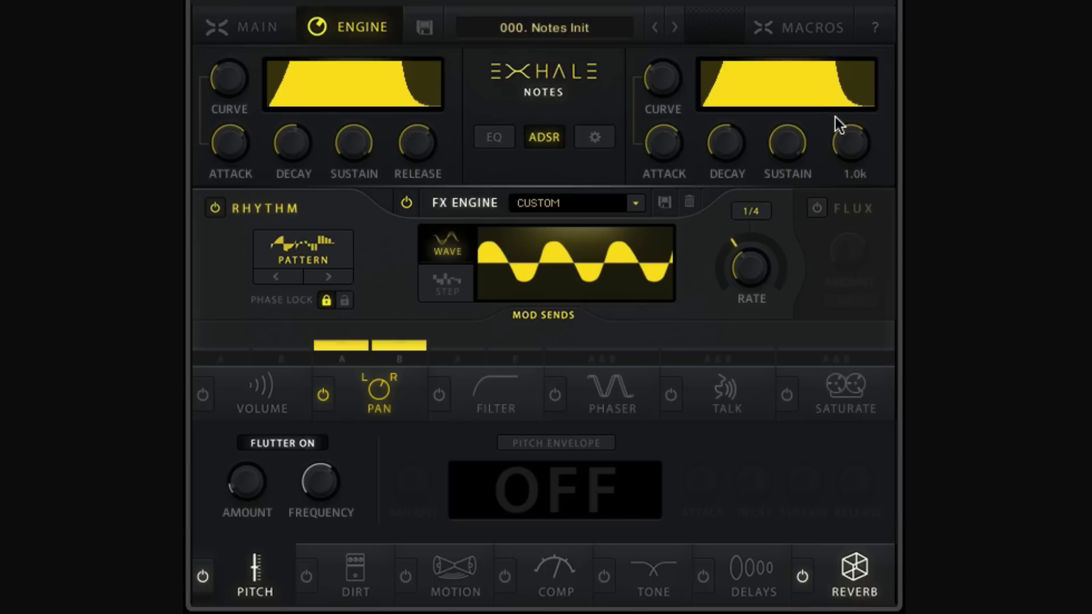